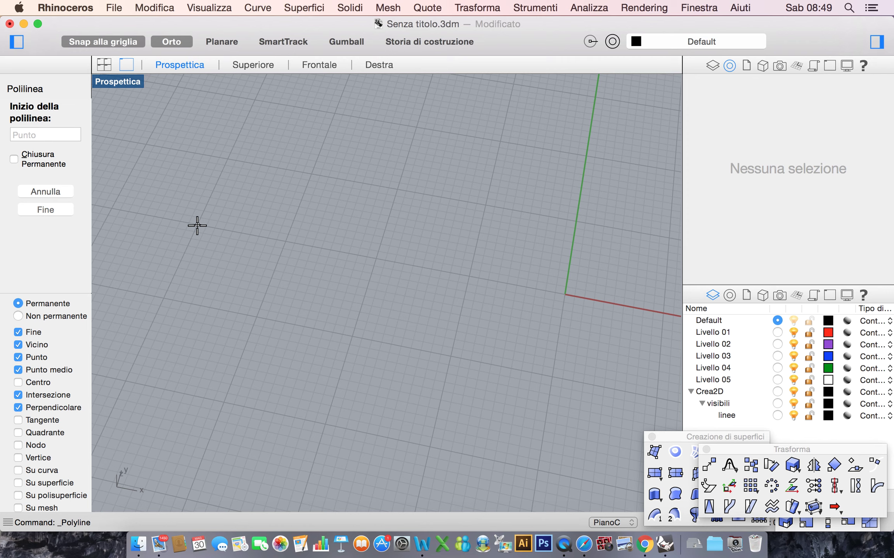
Step: Draw a straight polyline along the red X axis, starting on its negative side and running past the origin
{"action": "left_click", "coordinate": [197, 224]}
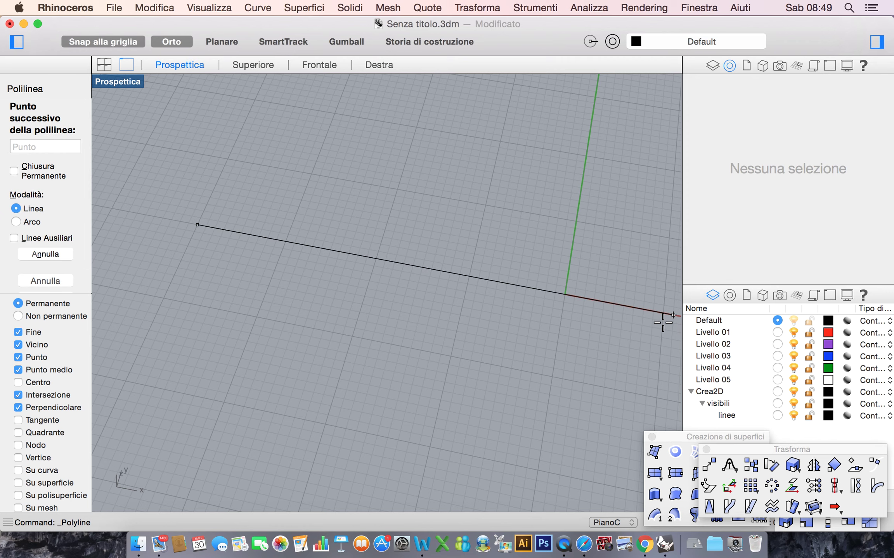
{"action": "scroll", "coordinate": [663, 322], "scroll_direction": "down", "scroll_amount": 4}
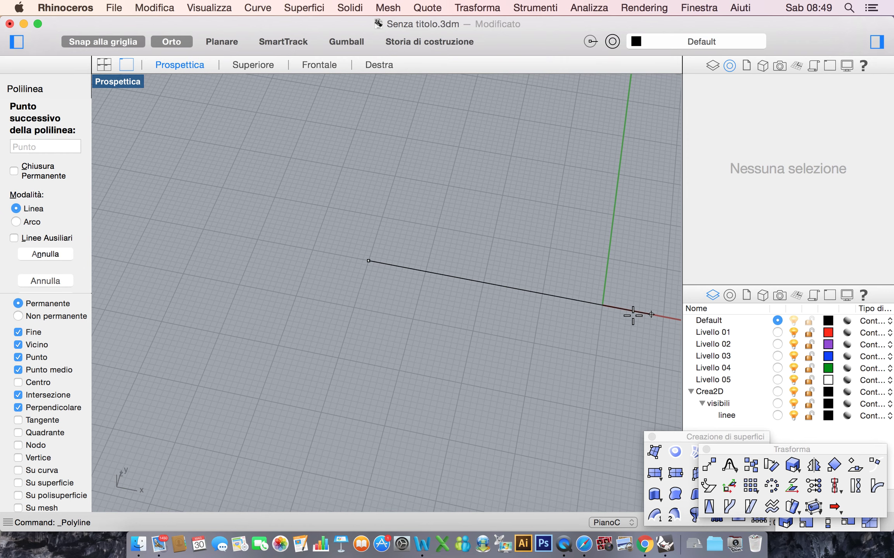
{"action": "right_click_drag", "start_coordinate": [186, 283], "coordinate": [186, 283]}
{"action": "scroll", "coordinate": [185, 283], "scroll_direction": "down", "scroll_amount": 6}
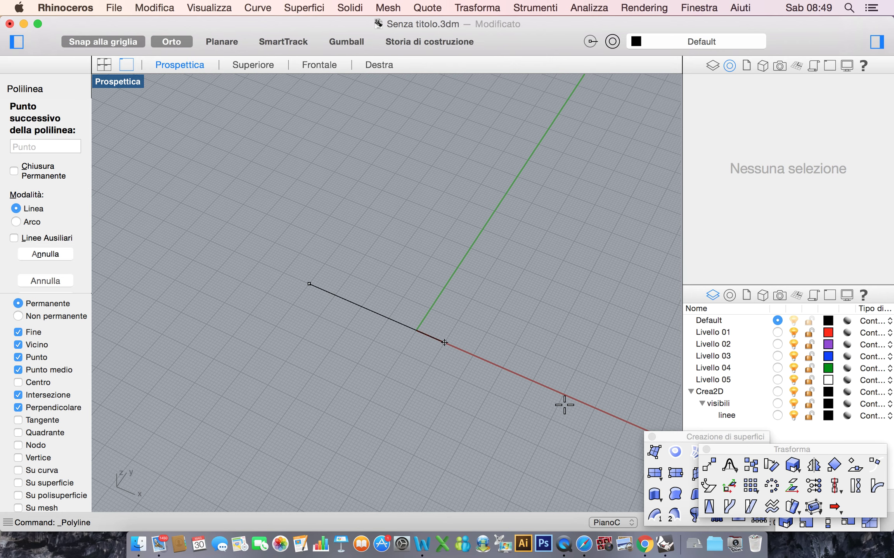
{"action": "left_click", "coordinate": [561, 392]}
{"action": "key", "text": "Return"}
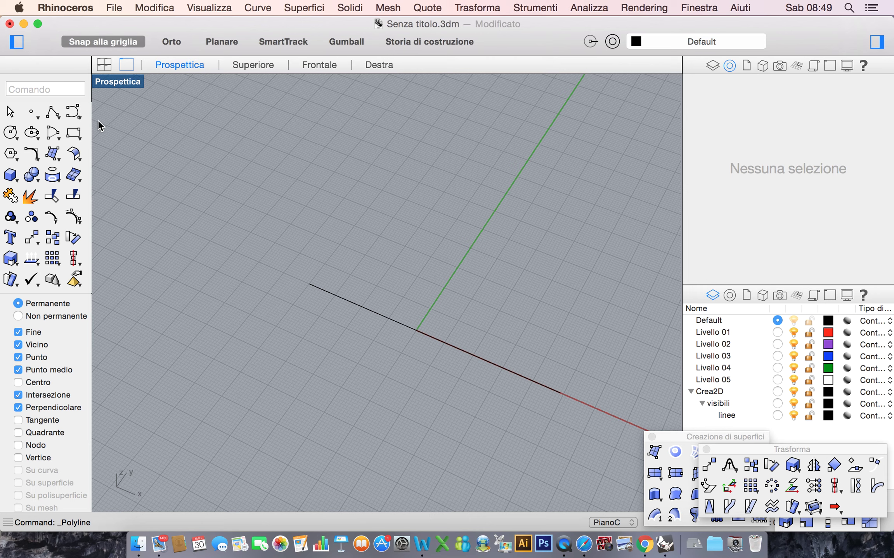
Step: Draw a single-segment oblique polyline from a point on the axis line's negative part out to the green axis's positive side
{"action": "left_click", "coordinate": [52, 116]}
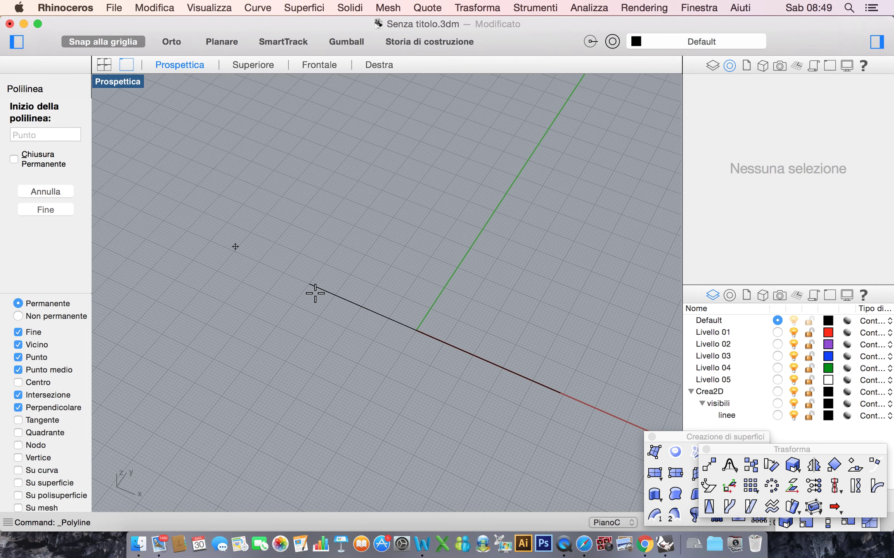
{"action": "left_click", "coordinate": [371, 313]}
{"action": "left_click", "coordinate": [624, 343]}
{"action": "scroll", "coordinate": [524, 336], "scroll_direction": "down", "scroll_amount": 5}
{"action": "key", "text": "Return"}
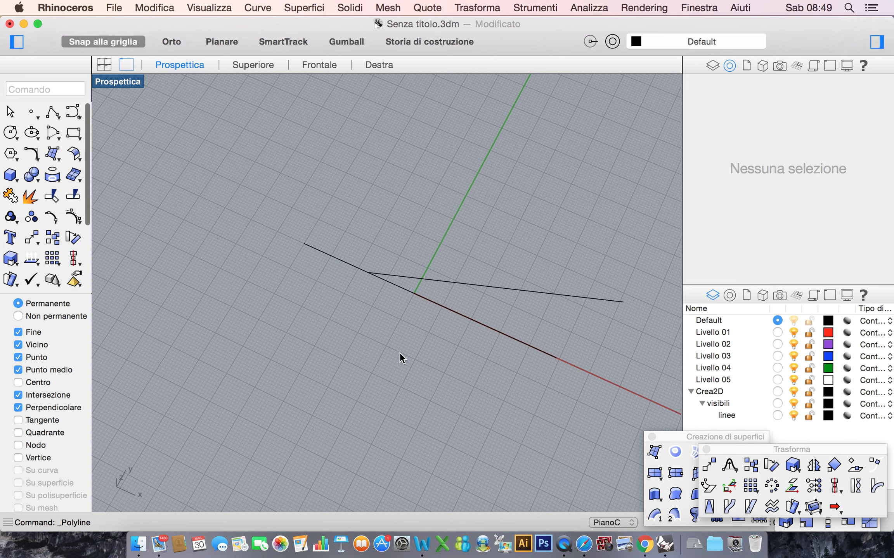
Step: Draw a second oblique line from the same vertex, diverging on the opposite side of the axis line
{"action": "key", "text": "Return"}
{"action": "left_click", "coordinate": [368, 274]}
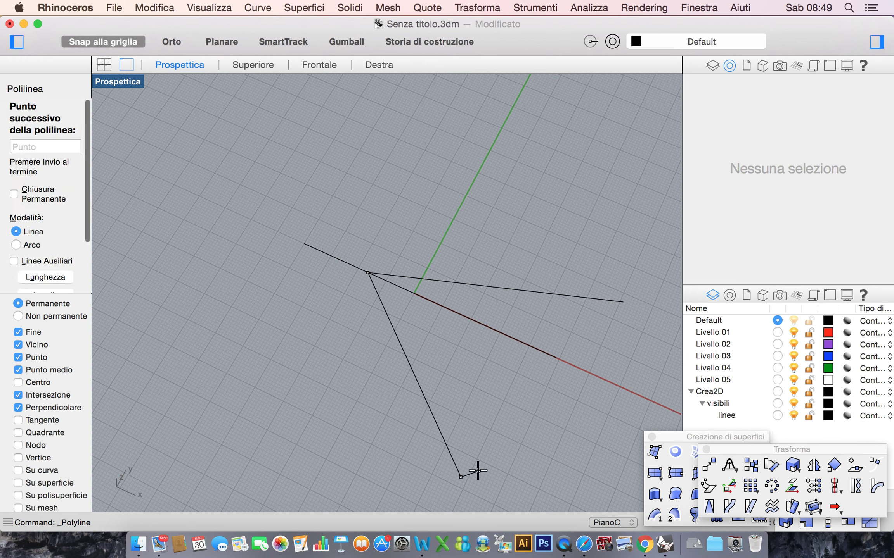
{"action": "key", "text": "Return"}
{"action": "scroll", "coordinate": [477, 470], "scroll_direction": "left", "scroll_amount": 10}
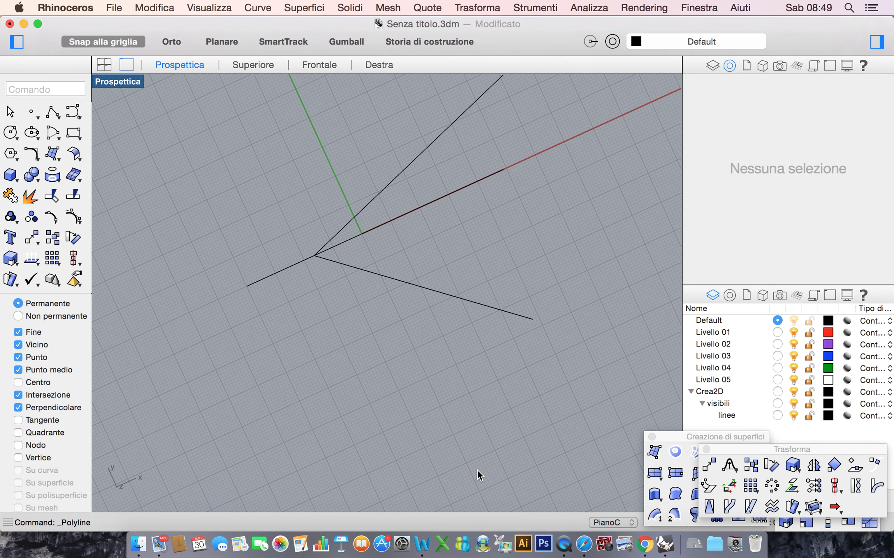
{"action": "scroll", "coordinate": [380, 212], "scroll_direction": "right", "scroll_amount": 10}
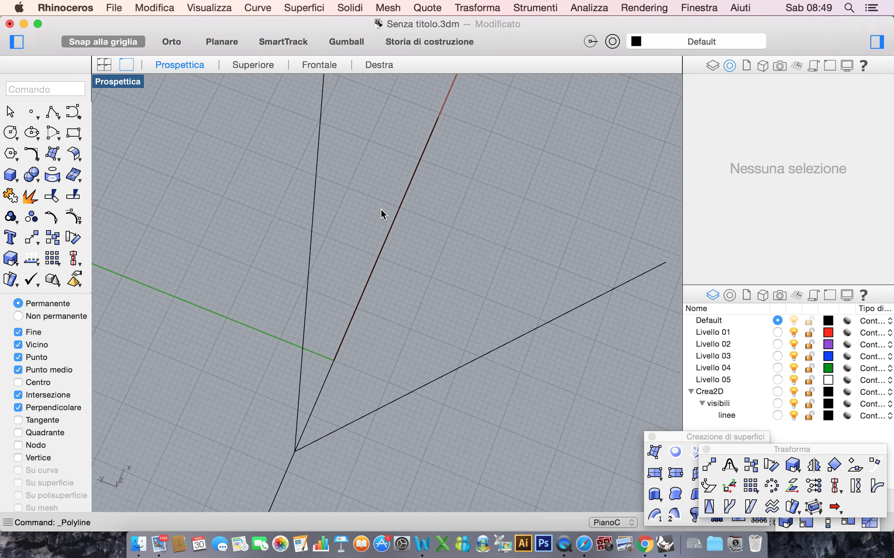
{"action": "scroll", "coordinate": [380, 212], "scroll_direction": "right", "scroll_amount": 3}
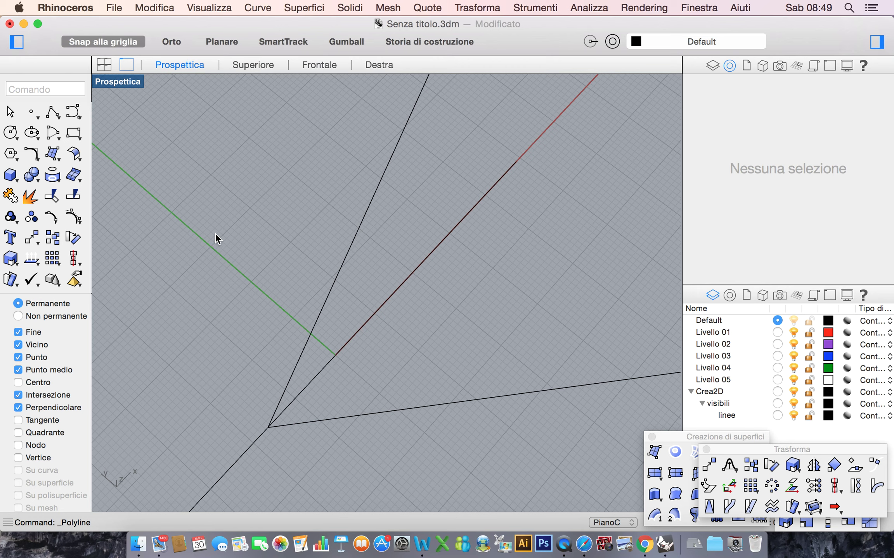
Step: Draw a short segment from a point on the first oblique line to the central axis line near the origin
{"action": "left_click", "coordinate": [51, 114]}
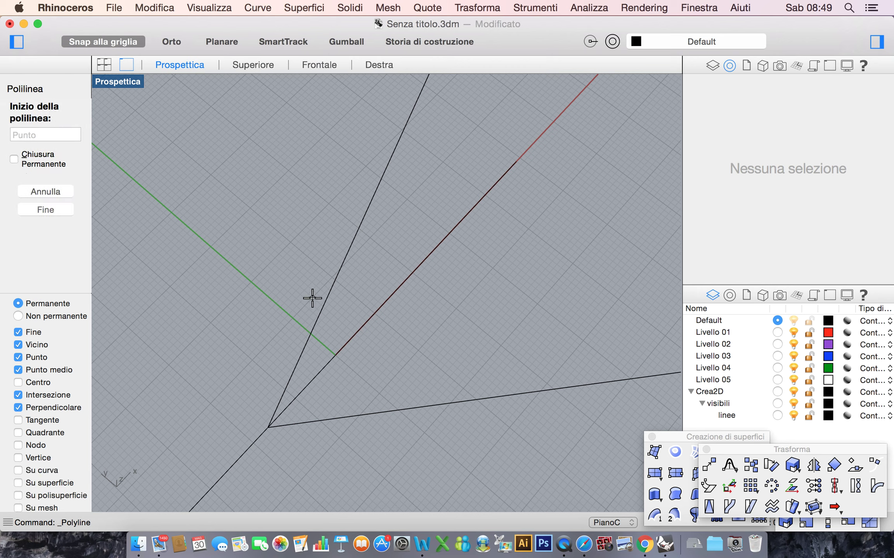
{"action": "left_click", "coordinate": [326, 300]}
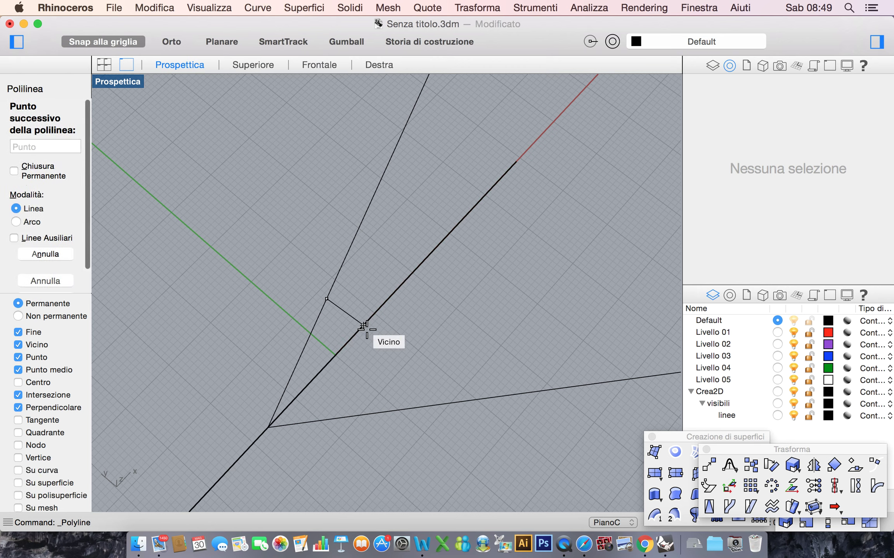
{"action": "left_click", "coordinate": [359, 328]}
{"action": "key", "text": "Return"}
Step: Draw a segment from the short segment's end on the axis line to the second oblique line
{"action": "key", "text": "Return"}
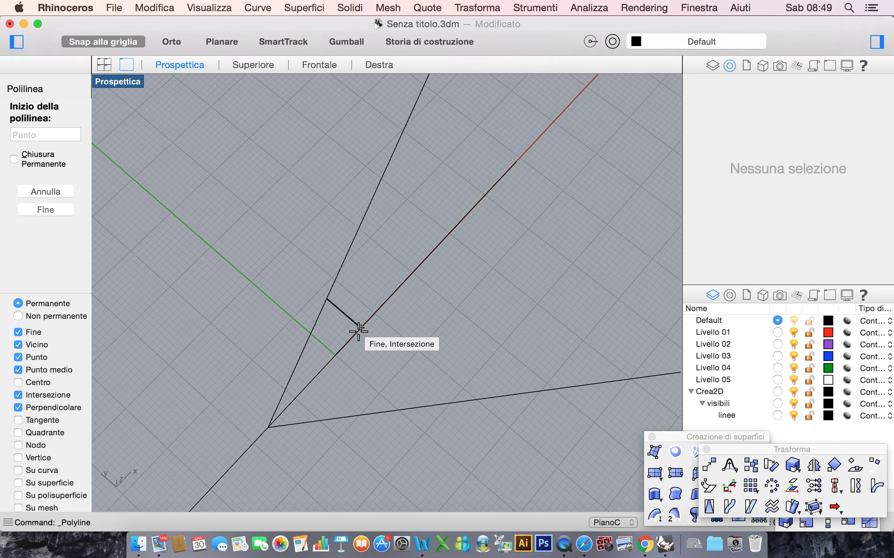
{"action": "left_click", "coordinate": [359, 329]}
{"action": "left_click", "coordinate": [372, 415]}
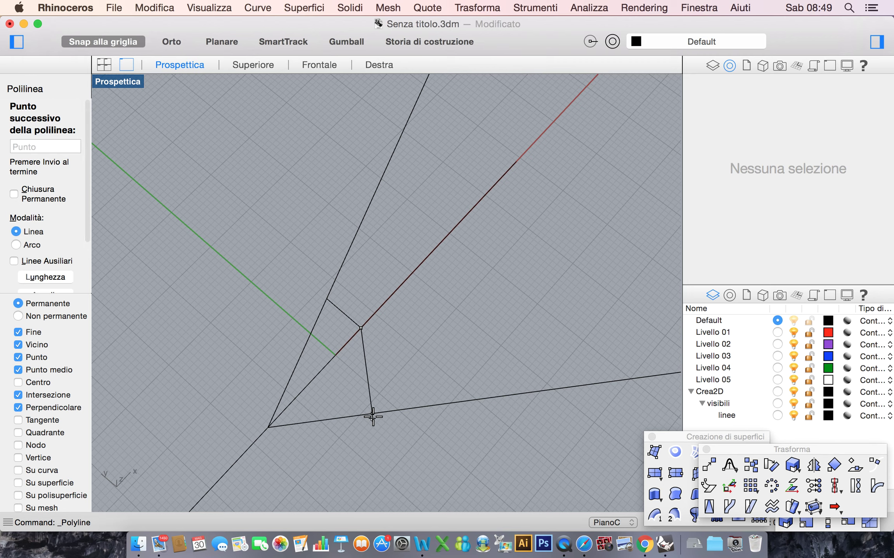
{"action": "key", "text": "Return"}
{"action": "scroll", "coordinate": [390, 458], "scroll_direction": "down", "scroll_amount": 4}
{"action": "right_click_drag", "start_coordinate": [391, 459], "coordinate": [349, 459]}
{"action": "scroll", "coordinate": [391, 459], "scroll_direction": "left", "scroll_amount": 5}
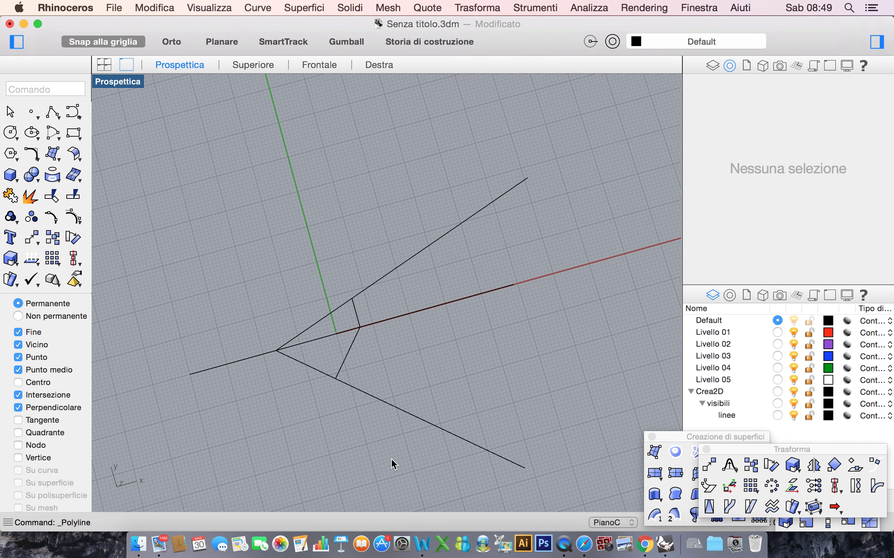
Step: Draw a circle centred on the lines' common vertex, passing through the short segment's end on the first oblique line
{"action": "left_click", "coordinate": [11, 132]}
{"action": "left_click", "coordinate": [275, 350]}
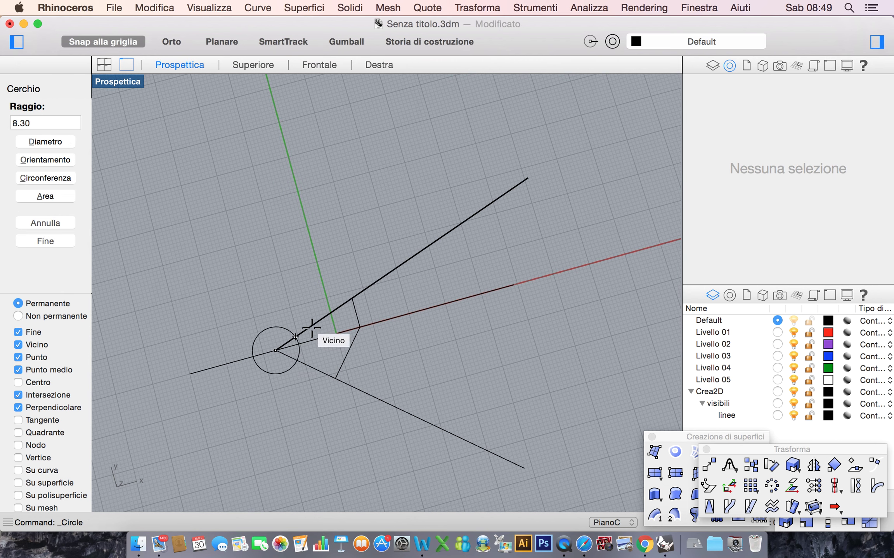
{"action": "left_click", "coordinate": [355, 300]}
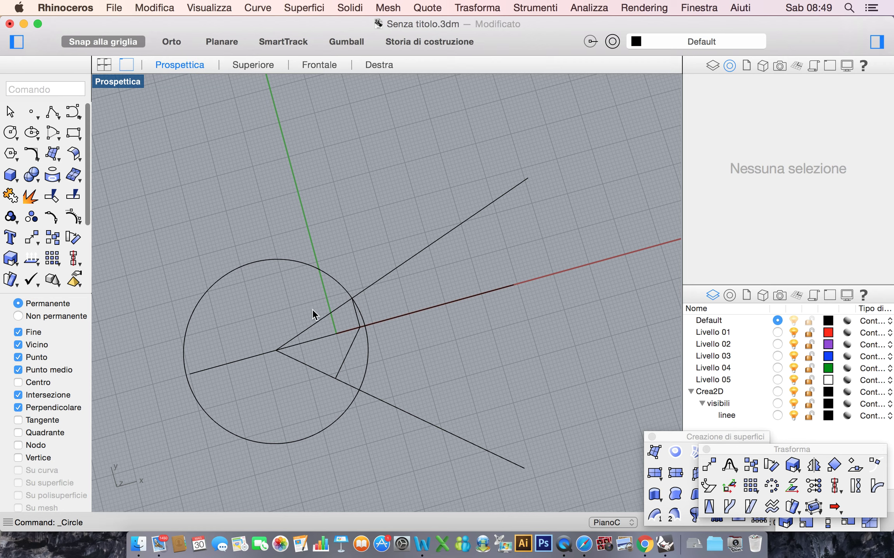
{"action": "scroll", "coordinate": [239, 281], "scroll_direction": "down", "scroll_amount": 3}
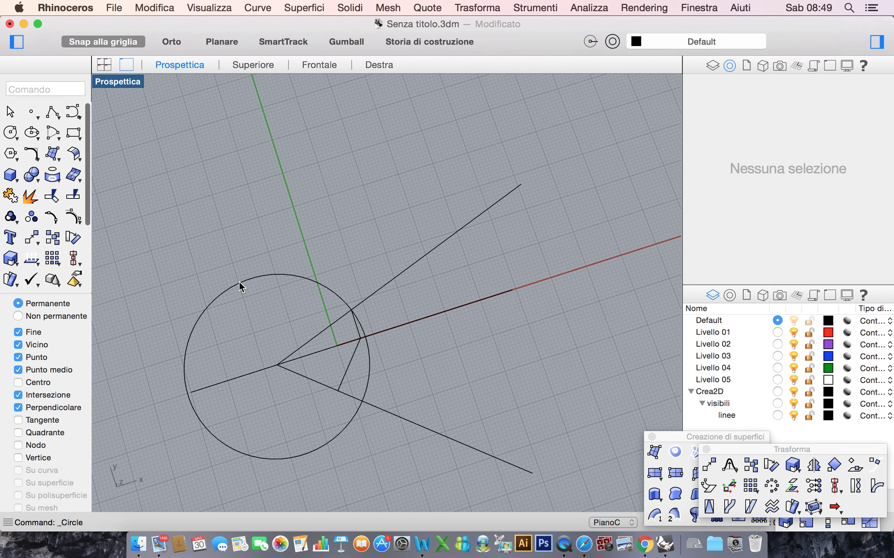
Step: Extend the segment that ends on the second oblique line until it passes beyond the circle
{"action": "left_click", "coordinate": [53, 112]}
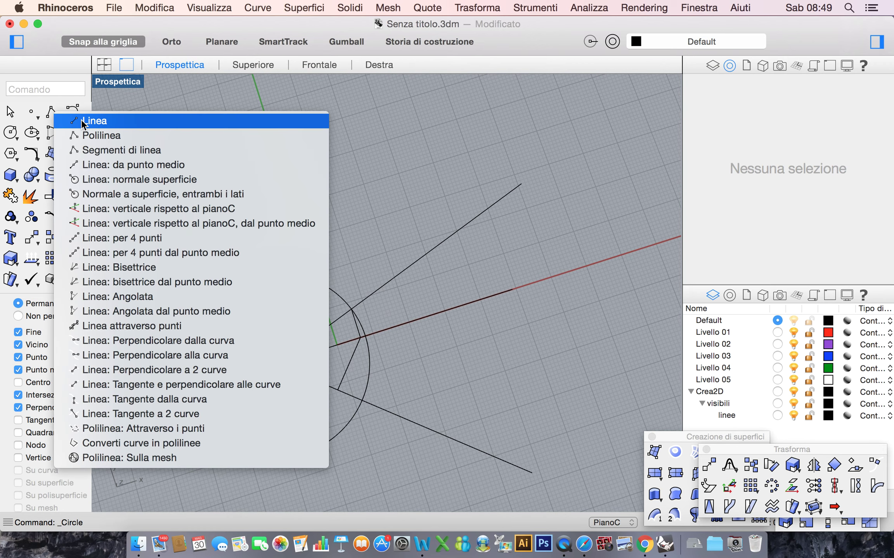
{"action": "left_click", "coordinate": [254, 8]}
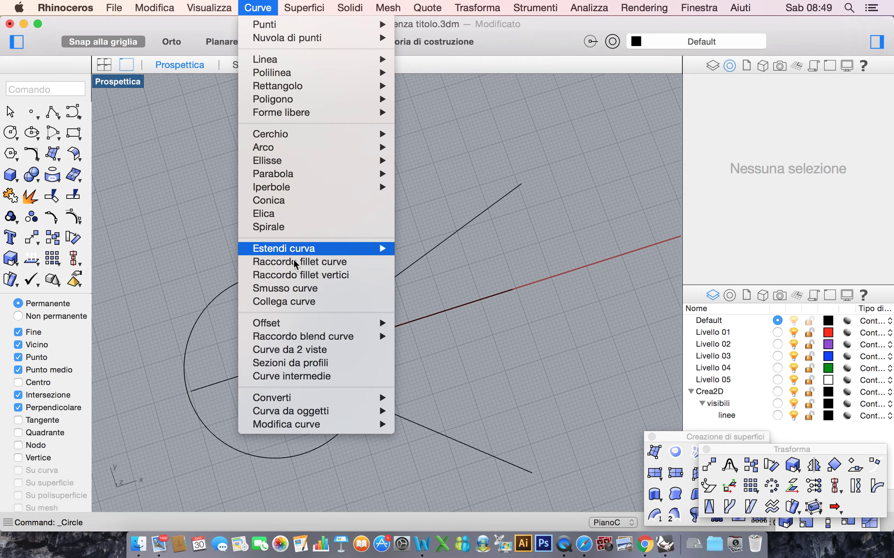
{"action": "mouse_move", "coordinate": [328, 249]}
{"action": "left_click", "coordinate": [431, 249]}
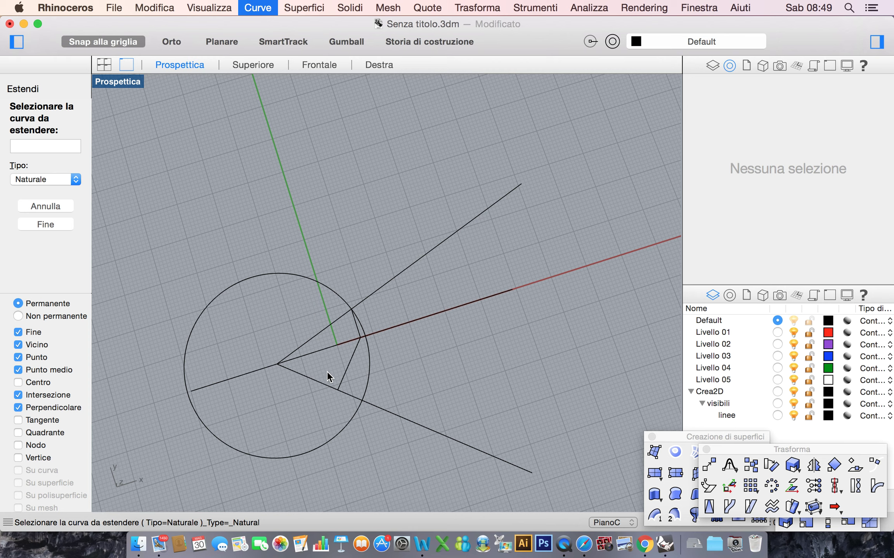
{"action": "left_click", "coordinate": [336, 386]}
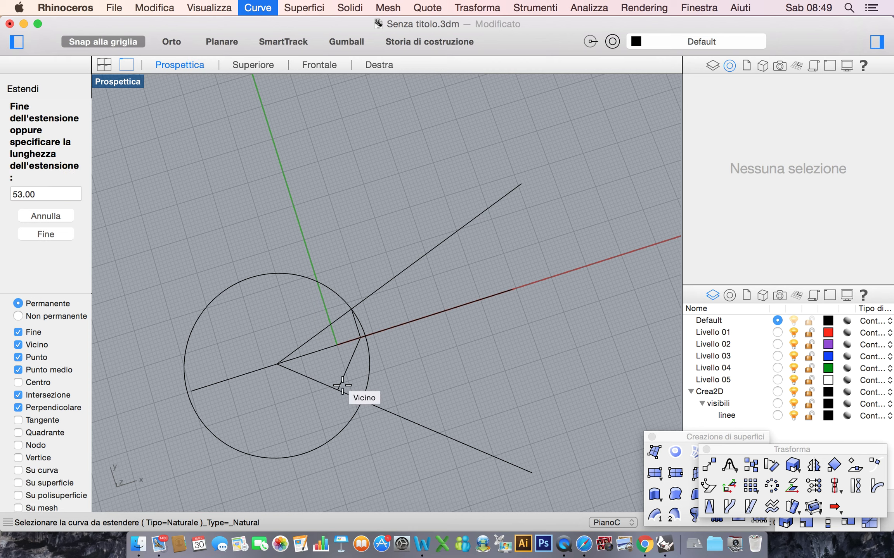
{"action": "left_click", "coordinate": [301, 474]}
{"action": "key", "text": "Return"}
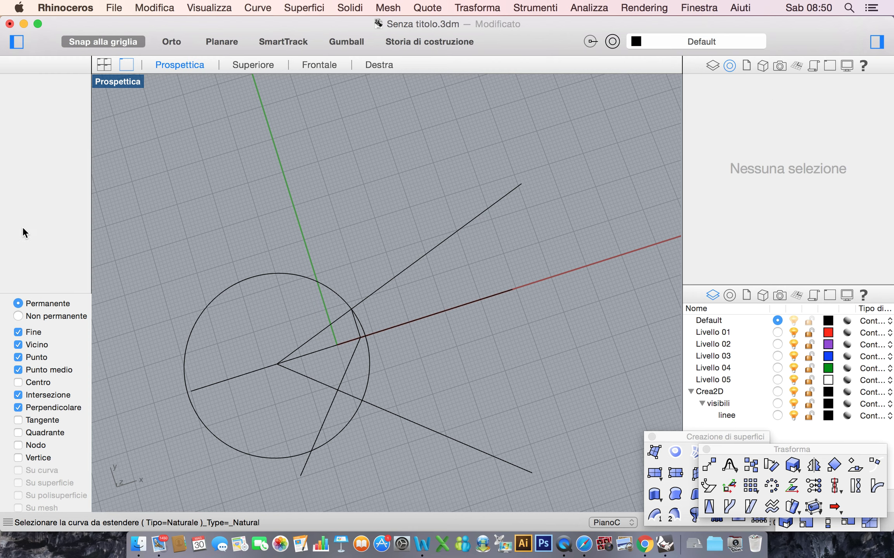
Step: Trim away the circle's arc lying outside the two crossing segments, using both segments as cutting objects
{"action": "left_click", "coordinate": [52, 196]}
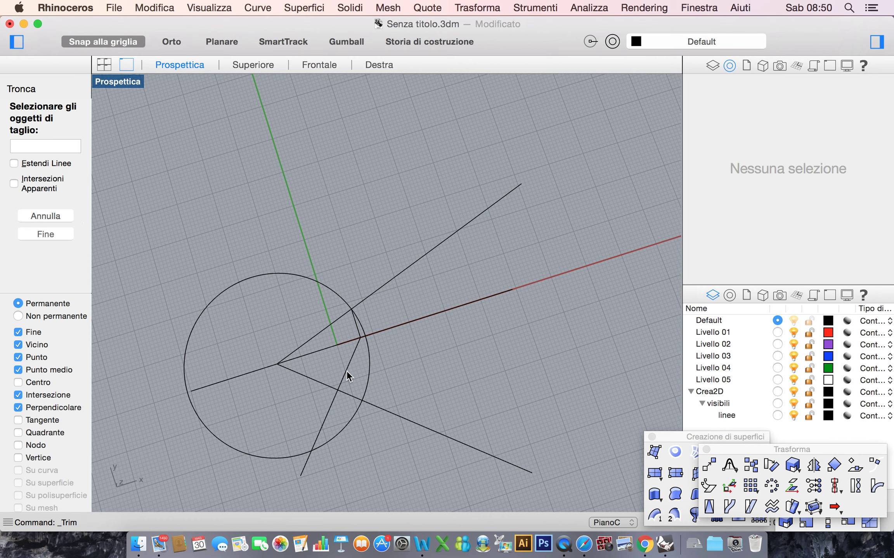
{"action": "left_click", "coordinate": [349, 357]}
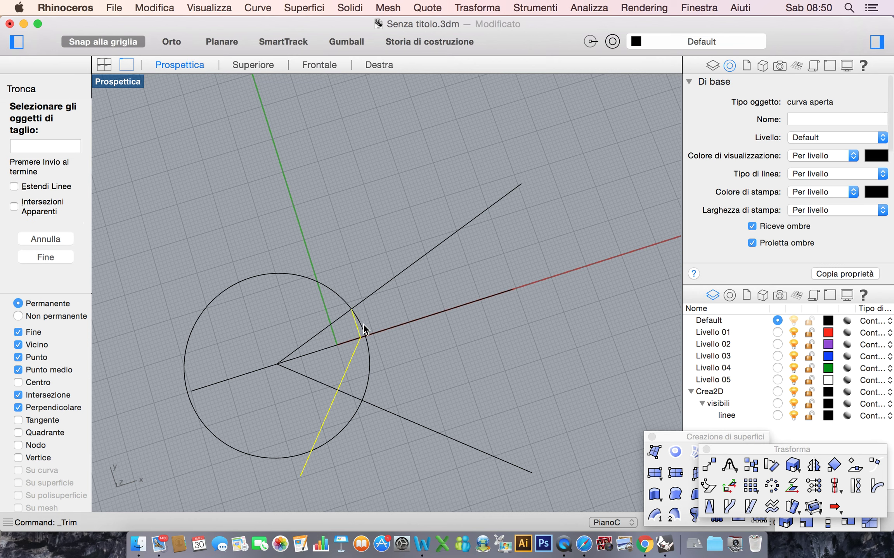
{"action": "key", "text": "Return"}
{"action": "left_click", "coordinate": [363, 324]}
{"action": "key", "text": "Return"}
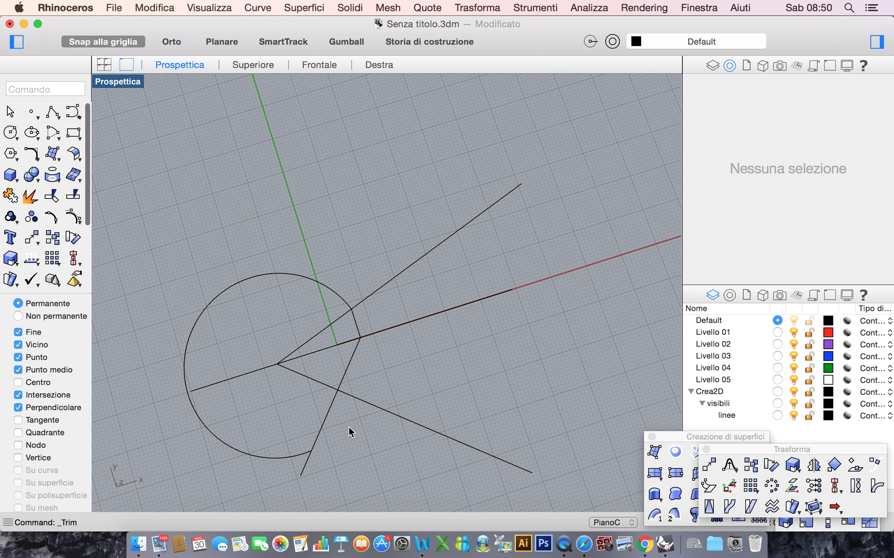
{"action": "right_click_drag", "start_coordinate": [348, 427], "coordinate": [348, 427]}
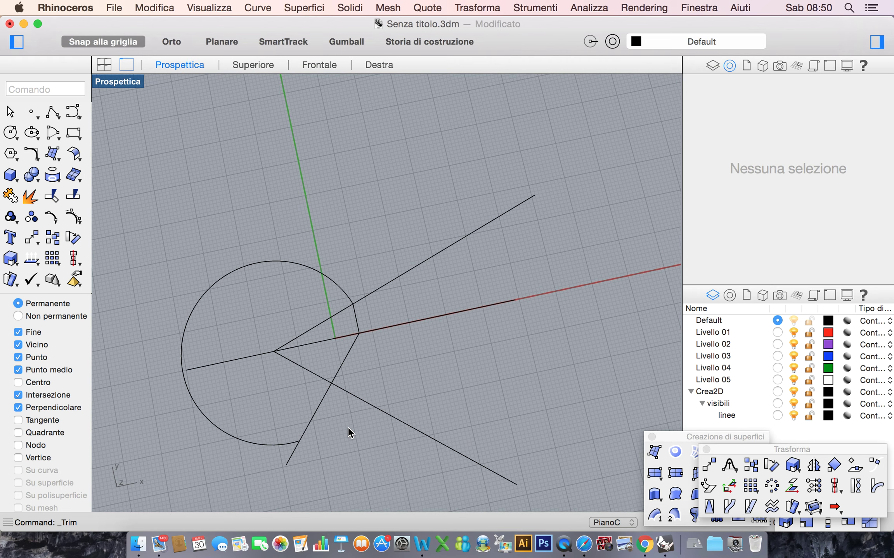
Step: Draw a four-point line from the vertex through the arc's end on the extended segment, continuing well beyond the arc
{"action": "left_click", "coordinate": [52, 112]}
{"action": "key", "text": "Escape"}
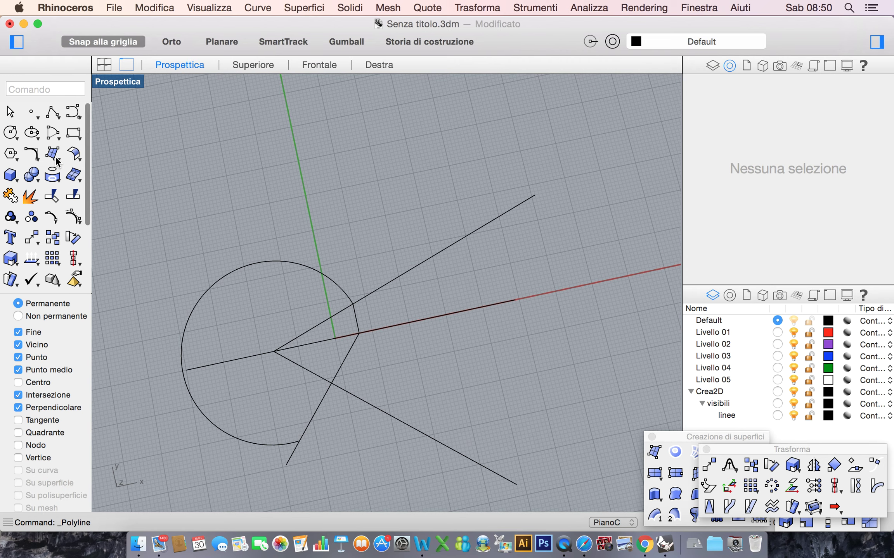
{"action": "left_click", "coordinate": [50, 115]}
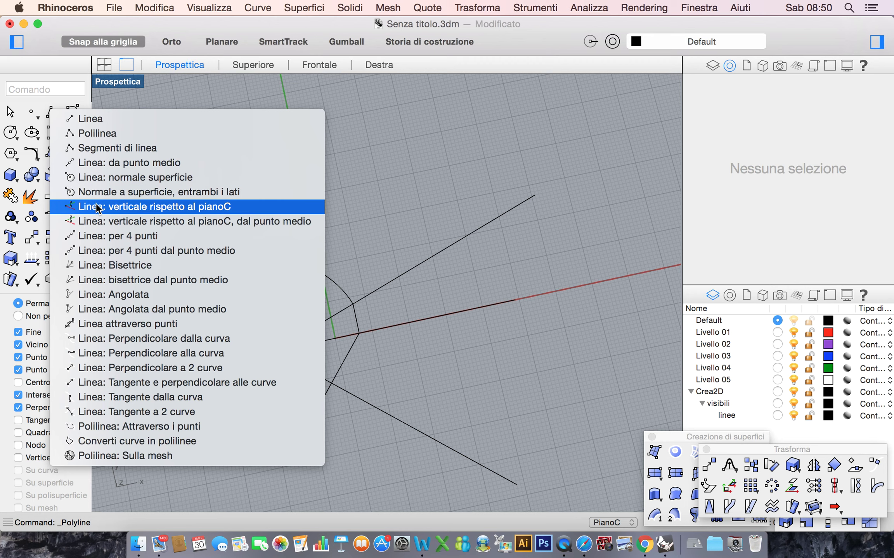
{"action": "left_click", "coordinate": [102, 234]}
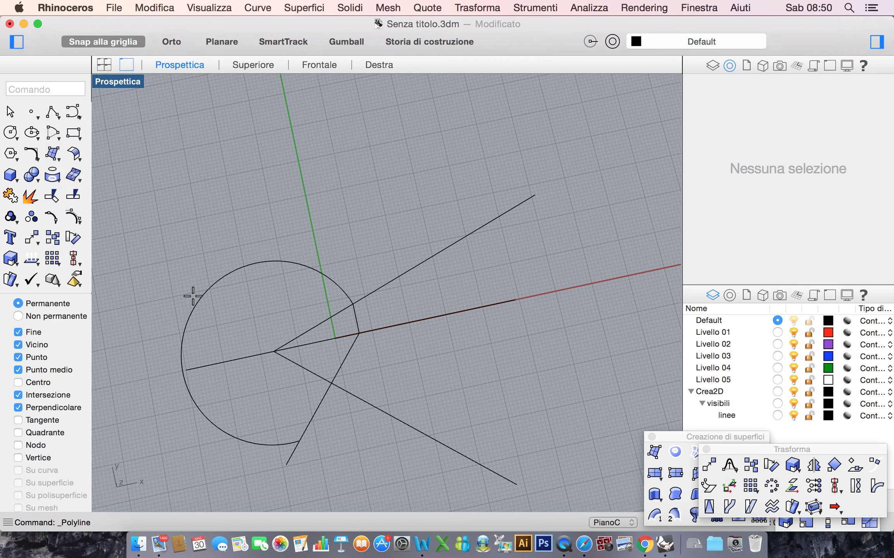
{"action": "left_click", "coordinate": [275, 349]}
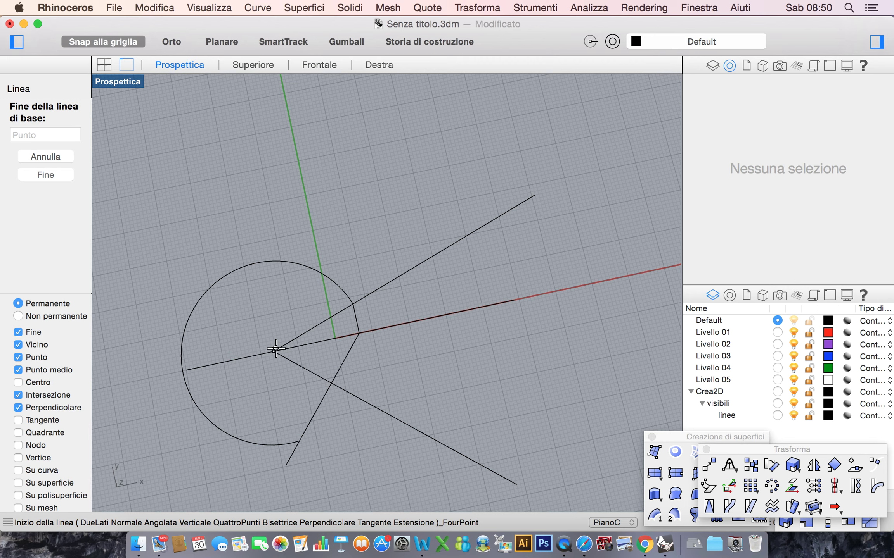
{"action": "left_click", "coordinate": [299, 440]}
{"action": "scroll", "coordinate": [297, 450], "scroll_direction": "down", "scroll_amount": 5}
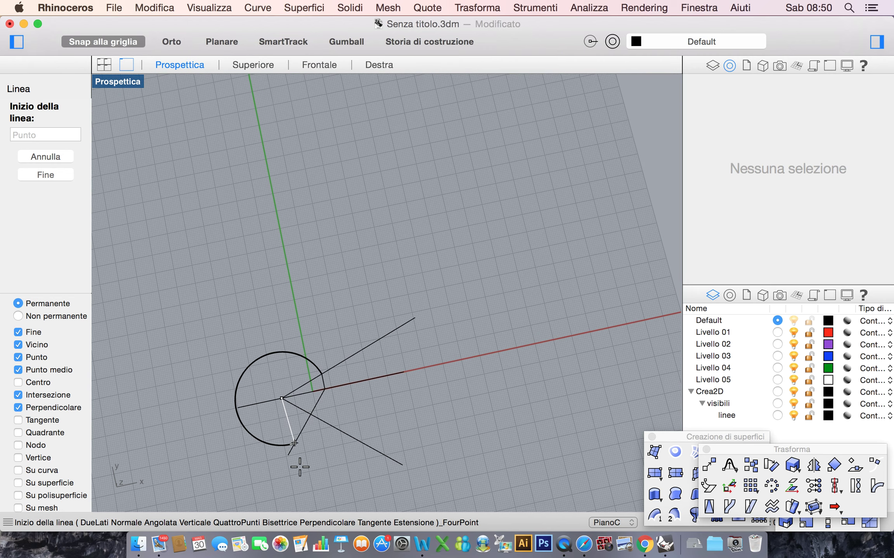
{"action": "left_click", "coordinate": [323, 499]}
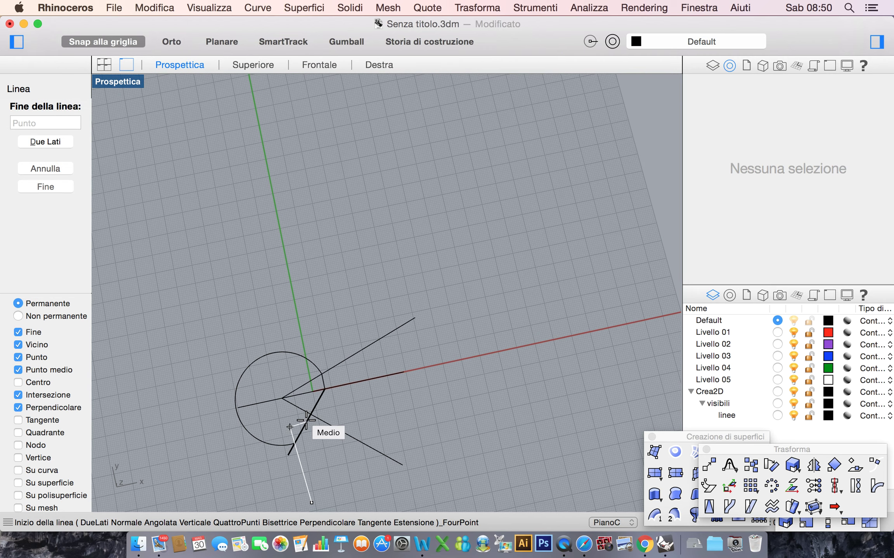
{"action": "left_click", "coordinate": [287, 399]}
{"action": "scroll", "coordinate": [350, 457], "scroll_direction": "up", "scroll_amount": 5}
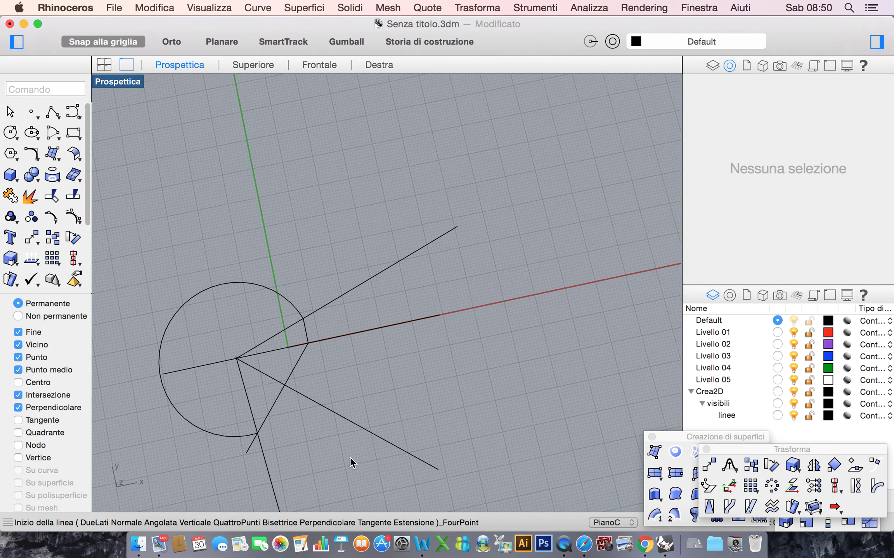
{"action": "scroll", "coordinate": [350, 457], "scroll_direction": "down", "scroll_amount": 8}
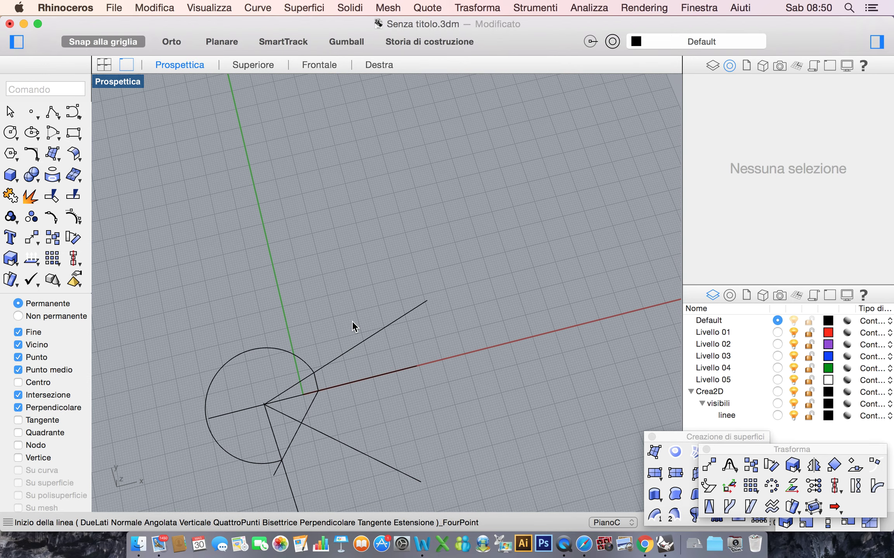
Step: Draw a square by its edge in the open area between the four-point line and the second oblique line
{"action": "scroll", "coordinate": [318, 360], "scroll_direction": "up", "scroll_amount": 8}
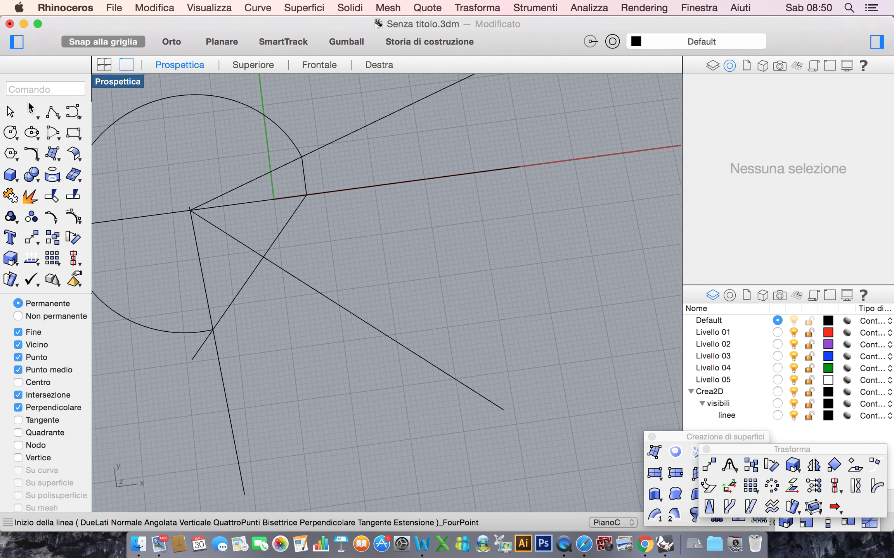
{"action": "left_click", "coordinate": [10, 155]}
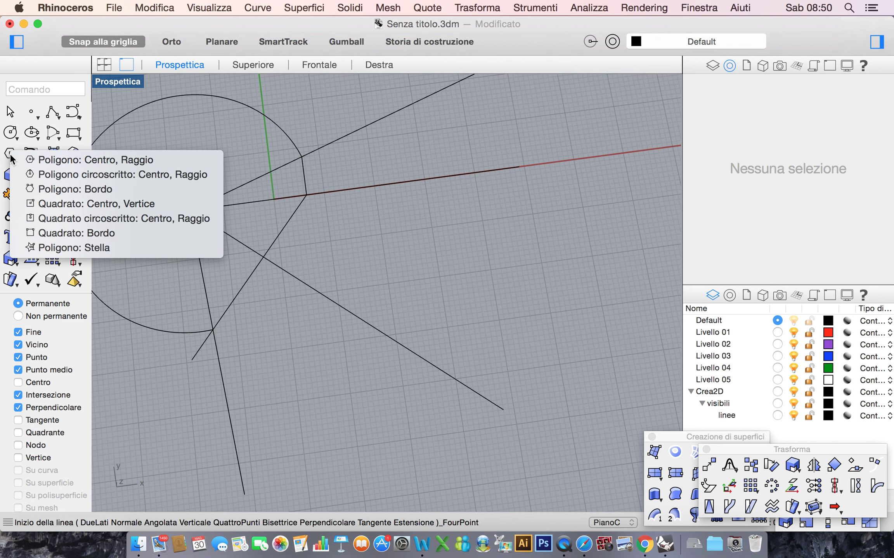
{"action": "left_click", "coordinate": [55, 234]}
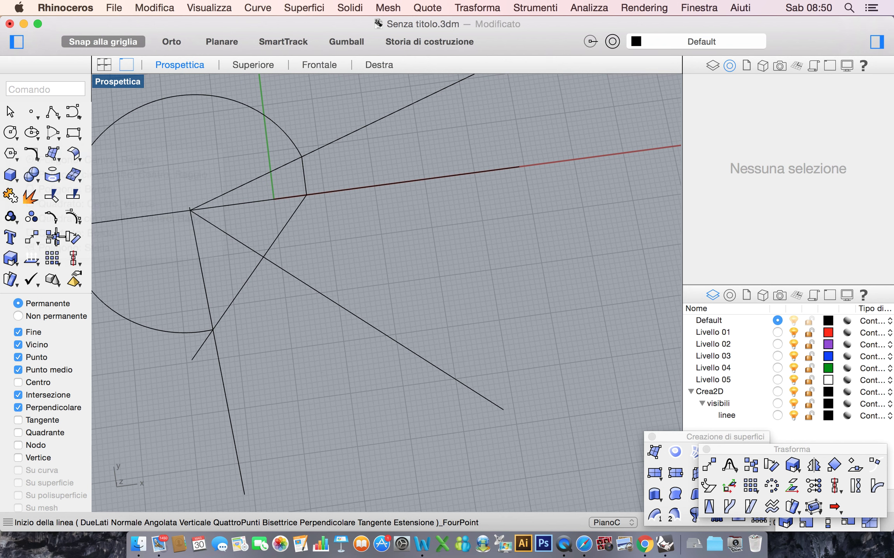
{"action": "left_click", "coordinate": [338, 338]}
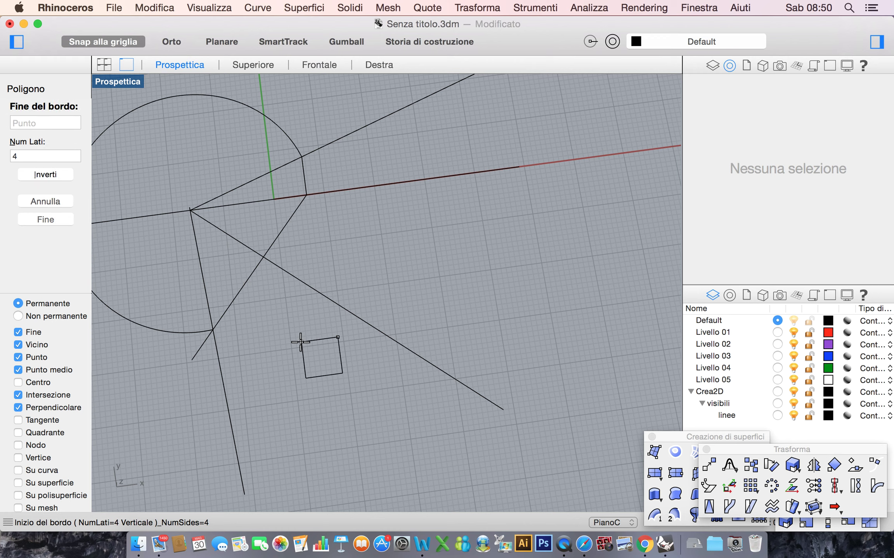
{"action": "left_click", "coordinate": [239, 351]}
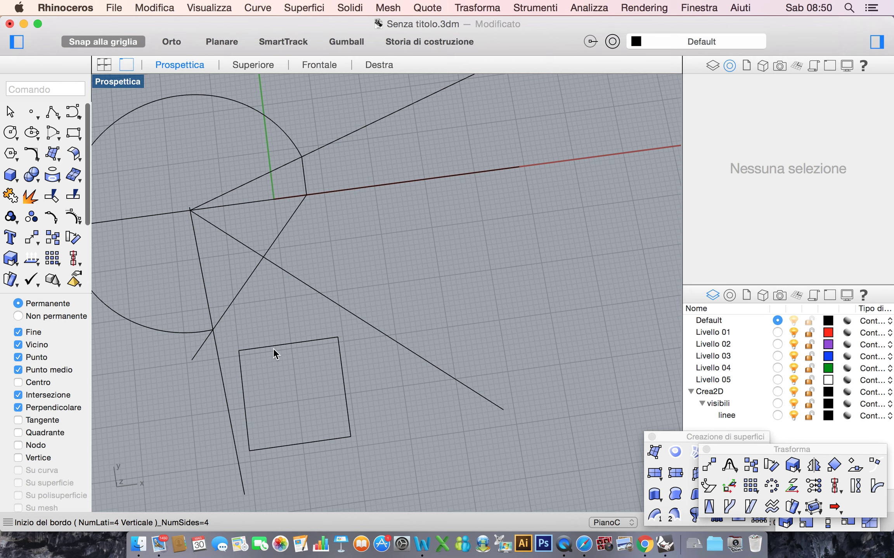
Step: Rotate the square slightly clockwise in the plane about its corner nearest the second oblique line, using the adjacent side as reference
{"action": "left_click", "coordinate": [309, 341]}
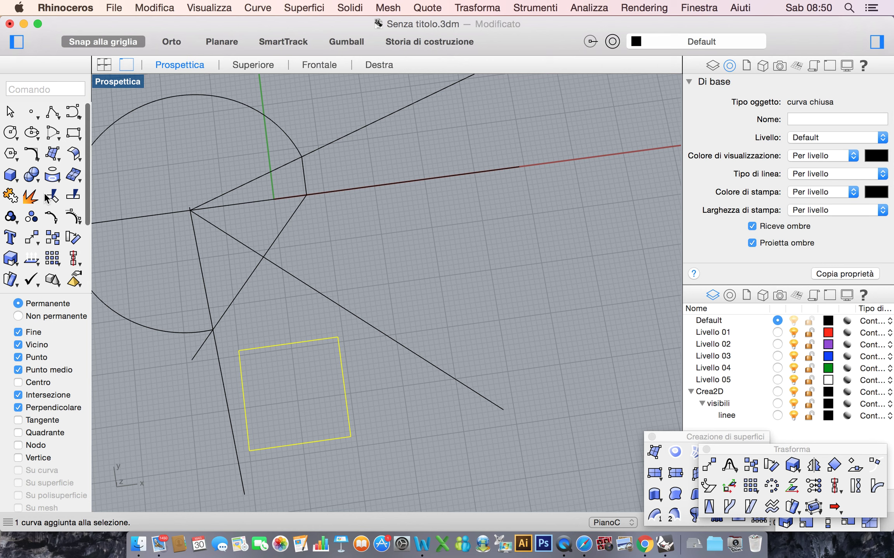
{"action": "left_click", "coordinate": [75, 235]}
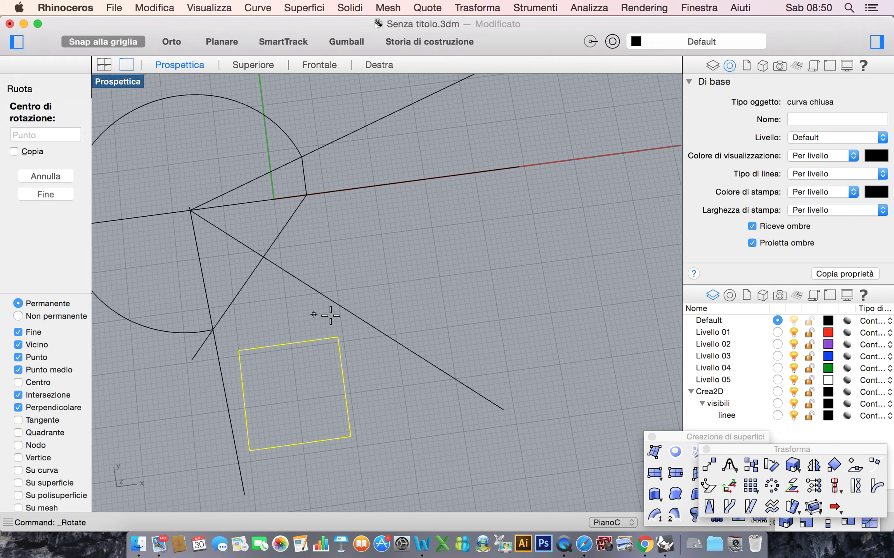
{"action": "left_click", "coordinate": [338, 334]}
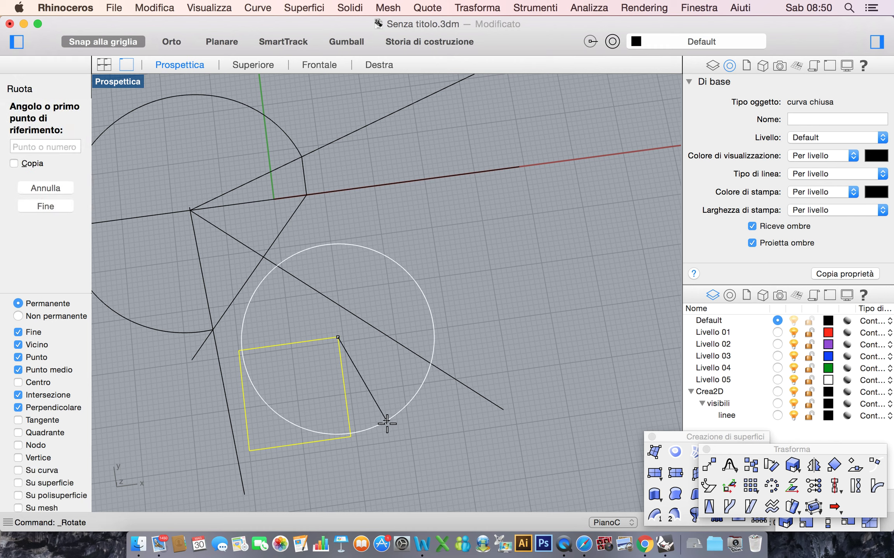
{"action": "key", "text": "Escape"}
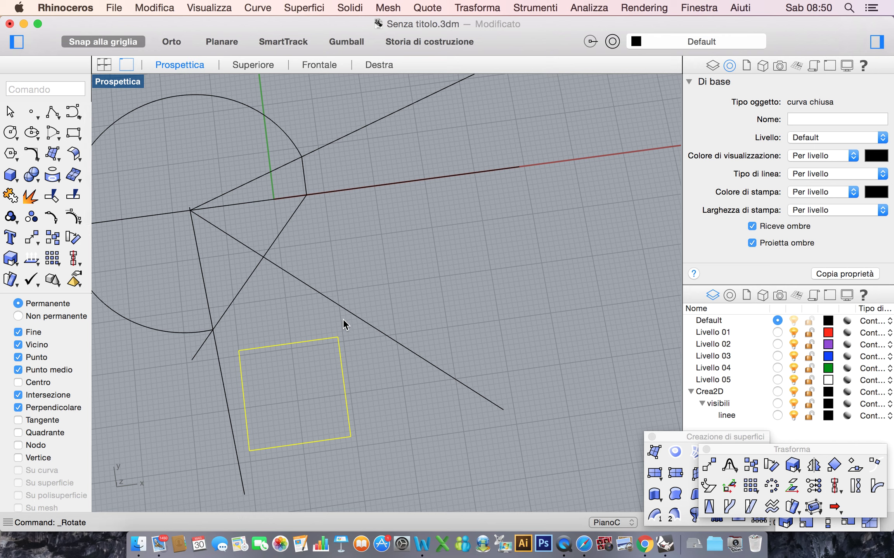
{"action": "key", "text": "Return"}
{"action": "left_click", "coordinate": [337, 337]}
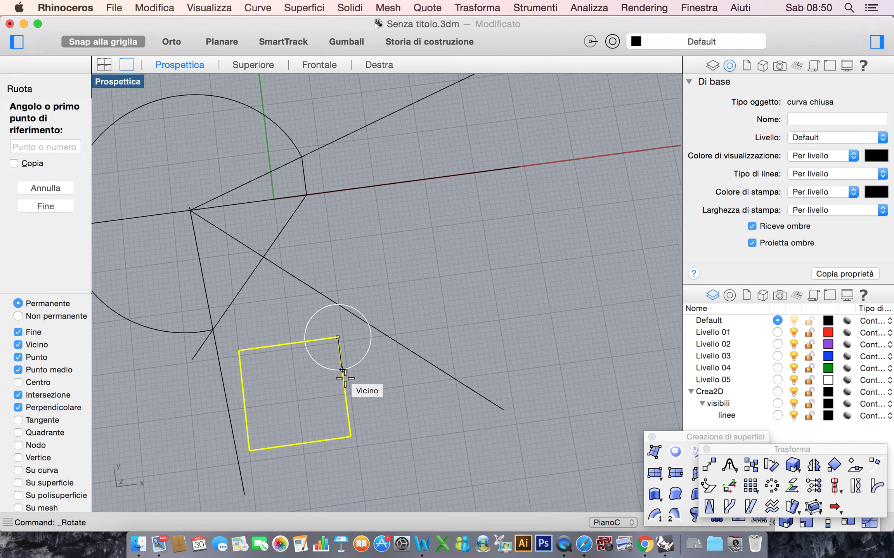
{"action": "left_click", "coordinate": [350, 437]}
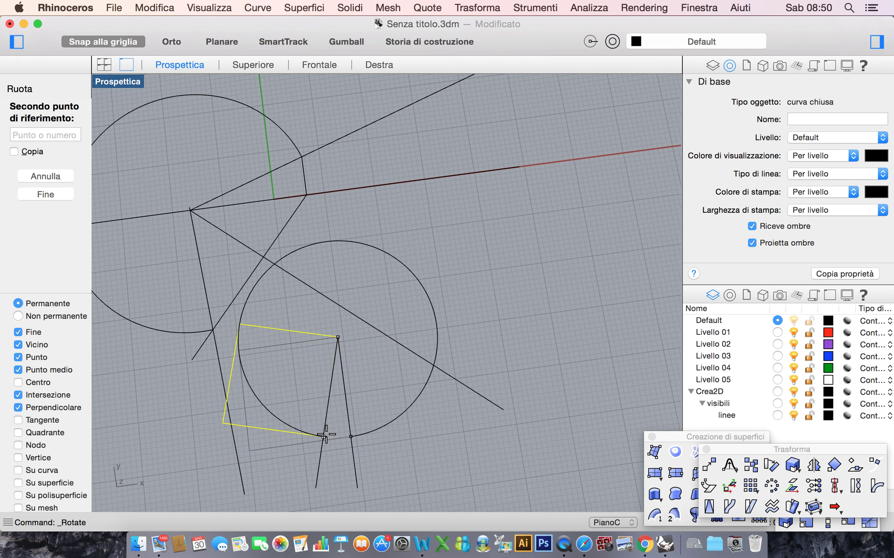
{"action": "left_click", "coordinate": [323, 435]}
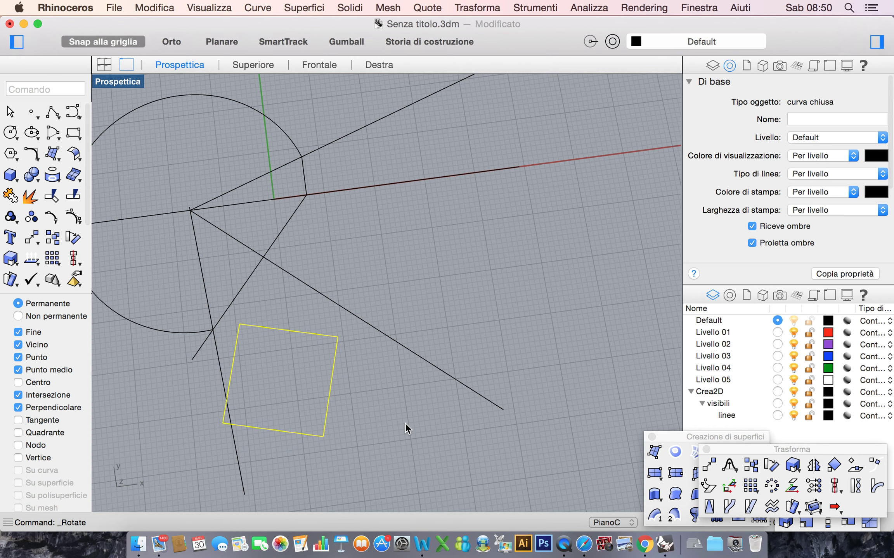
{"action": "key", "text": "Return"}
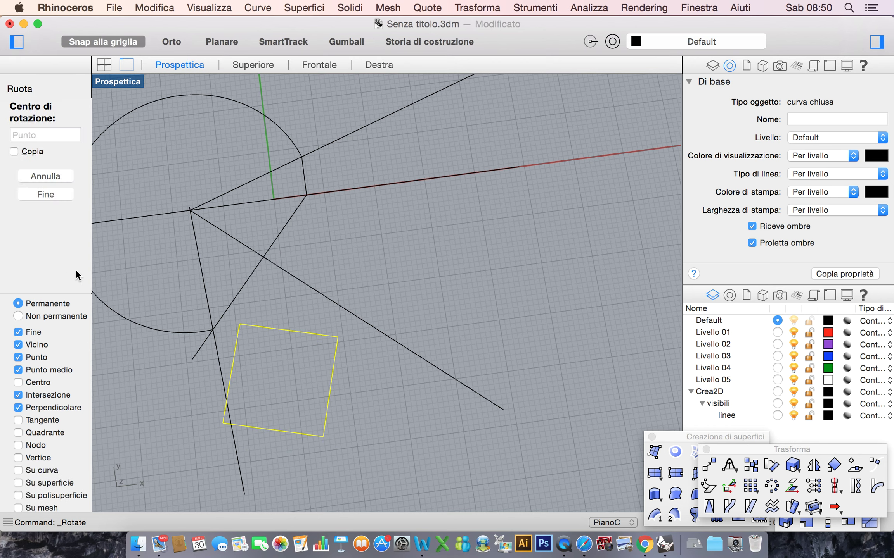
{"action": "key", "text": "Escape"}
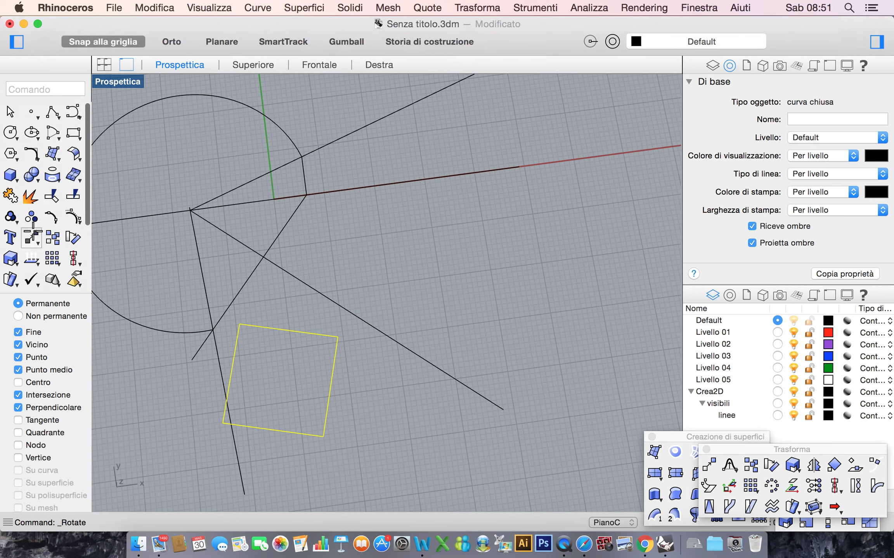
Step: Move the rotated square a short distance away from the four-point line so it sits clear between the two rays
{"action": "left_click", "coordinate": [31, 237]}
{"action": "left_click", "coordinate": [408, 460]}
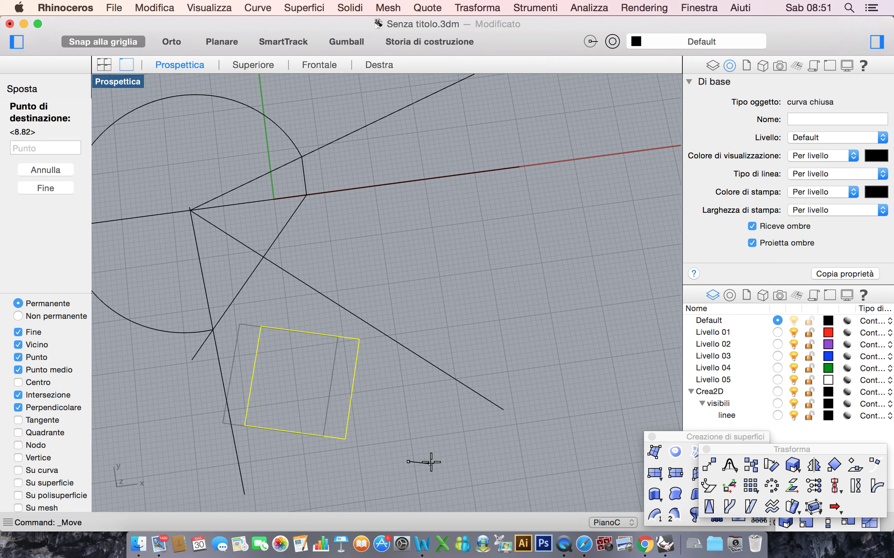
{"action": "left_click", "coordinate": [451, 466]}
{"action": "key", "text": "Return"}
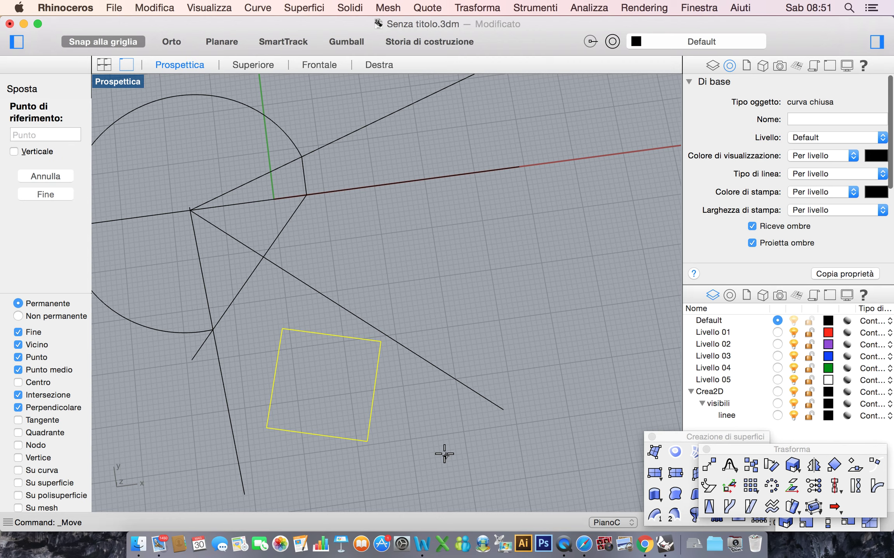
{"action": "key", "text": "Escape"}
{"action": "key", "text": "Escape"}
Step: Rotate a copy of the first oblique line in 3D about the line along the red axis, raising it off the plane with Ortho on
{"action": "scroll", "coordinate": [436, 402], "scroll_direction": "up", "scroll_amount": 5}
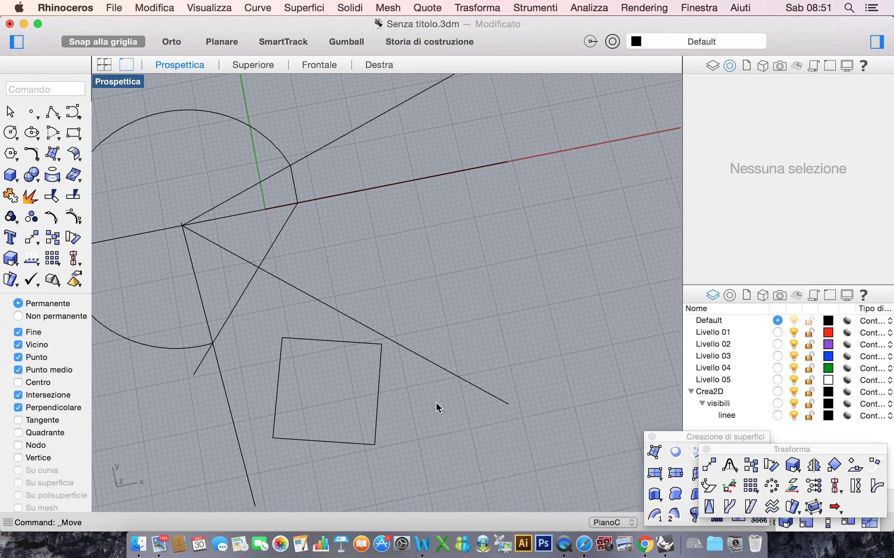
{"action": "scroll", "coordinate": [435, 402], "scroll_direction": "up", "scroll_amount": 10}
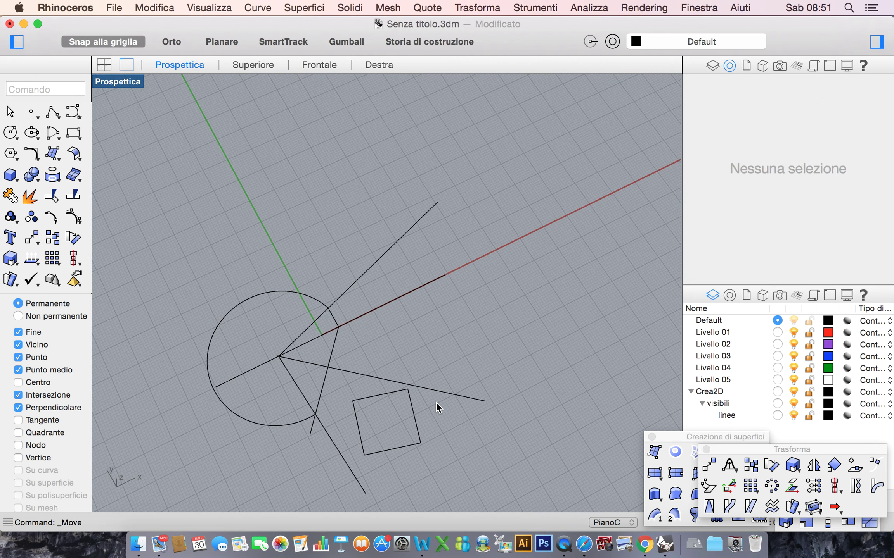
{"action": "scroll", "coordinate": [435, 402], "scroll_direction": "up", "scroll_amount": 3}
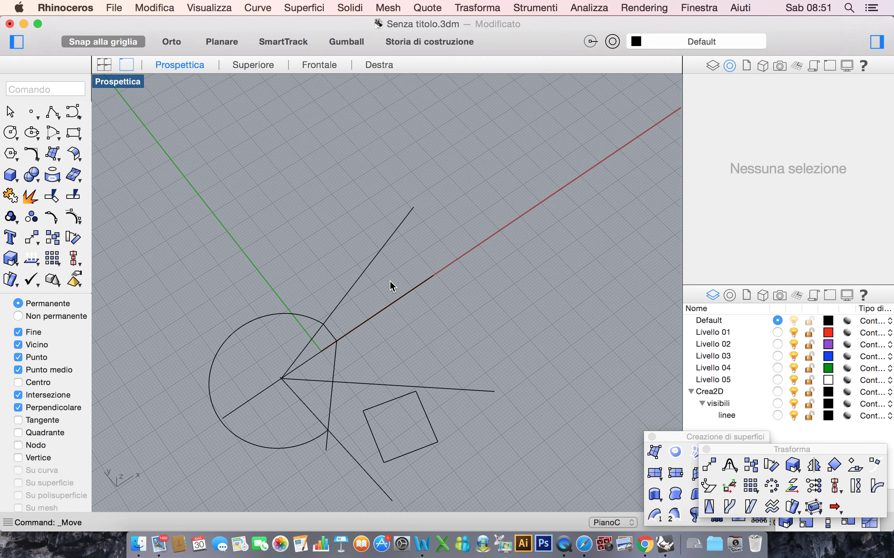
{"action": "left_click", "coordinate": [373, 257]}
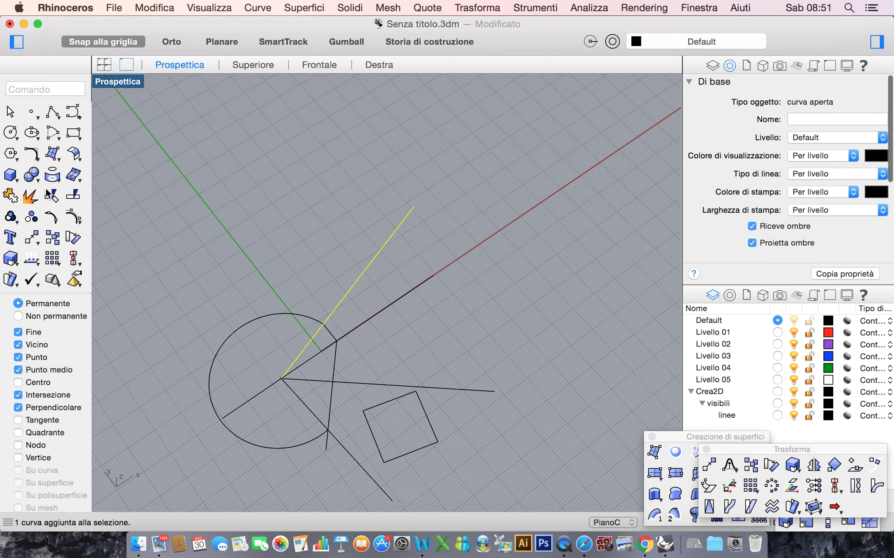
{"action": "left_click_drag", "start_coordinate": [32, 241], "coordinate": [78, 136]}
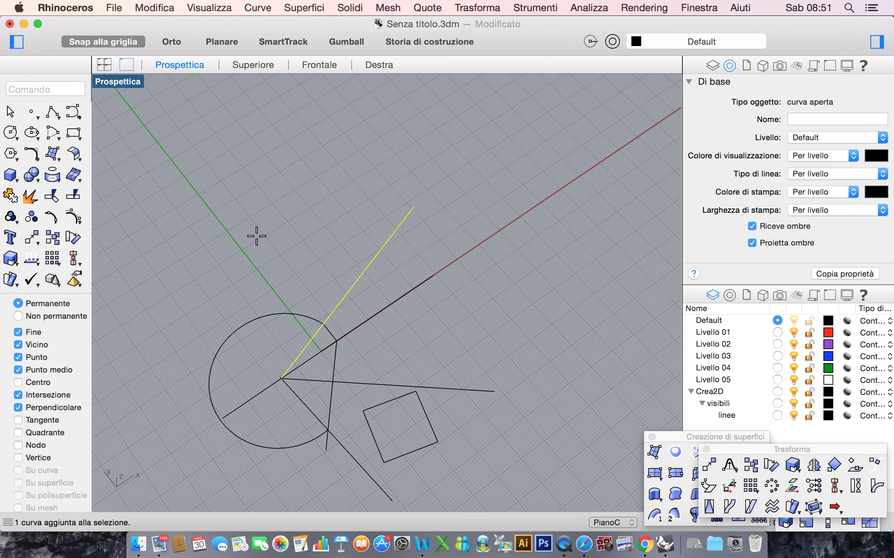
{"action": "left_click", "coordinate": [409, 291]}
{"action": "left_click", "coordinate": [367, 320]}
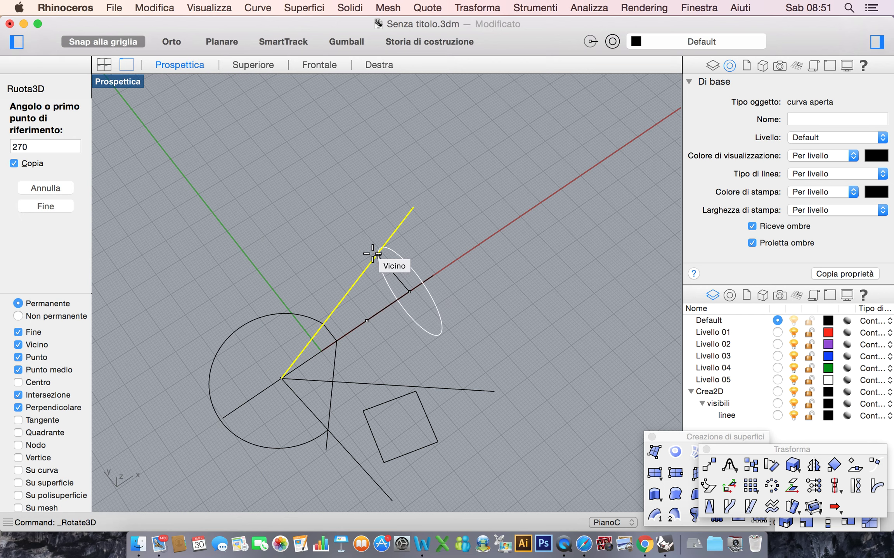
{"action": "left_click", "coordinate": [364, 267]}
{"action": "left_click", "coordinate": [172, 41]}
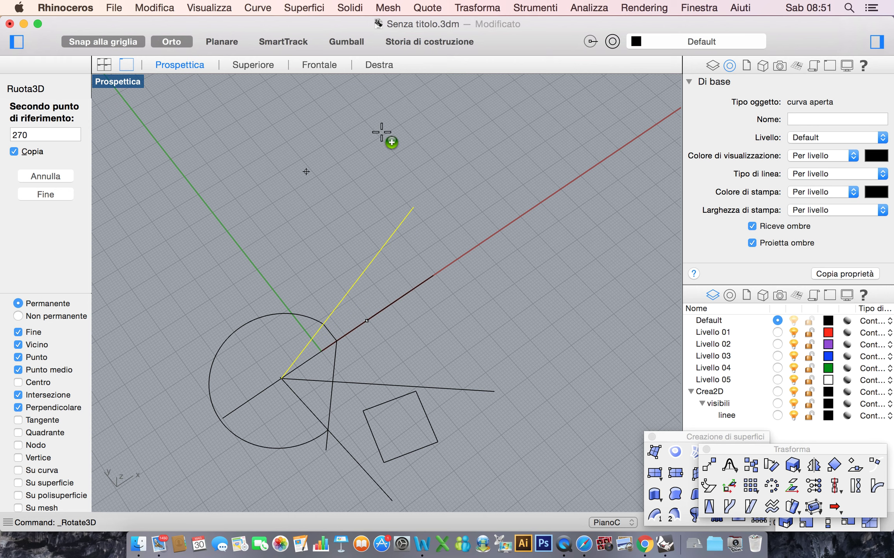
{"action": "left_click", "coordinate": [454, 173]}
Step: Rotate a copy of the square in 3D about the adjacent second oblique line, tilting it up to the end of the raised line
{"action": "scroll", "coordinate": [475, 229], "scroll_direction": "up", "scroll_amount": 5}
{"action": "scroll", "coordinate": [397, 356], "scroll_direction": "up", "scroll_amount": 4}
{"action": "scroll", "coordinate": [396, 356], "scroll_direction": "down", "scroll_amount": 5}
{"action": "scroll", "coordinate": [396, 356], "scroll_direction": "right", "scroll_amount": 4}
{"action": "scroll", "coordinate": [396, 356], "scroll_direction": "up", "scroll_amount": 3}
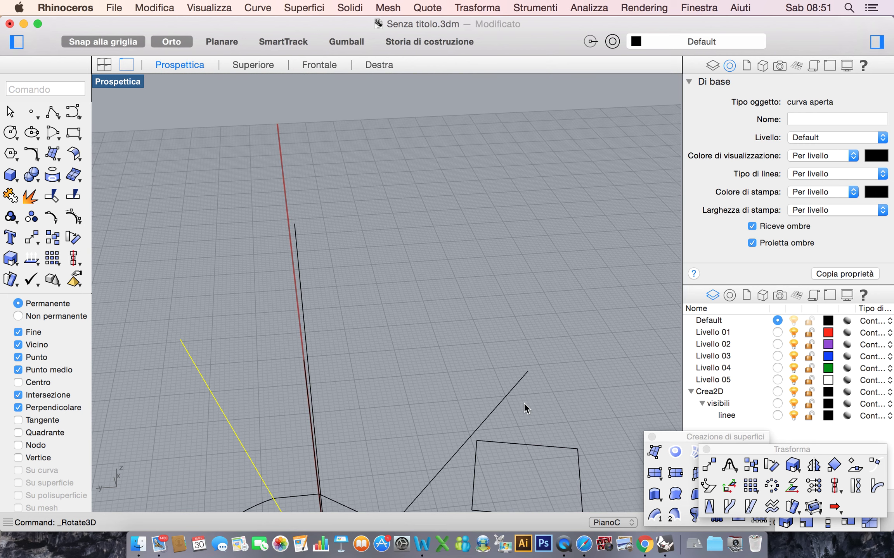
{"action": "left_click", "coordinate": [549, 446]}
{"action": "key", "text": "Return"}
{"action": "left_click", "coordinate": [485, 420]}
{"action": "left_click", "coordinate": [444, 466]}
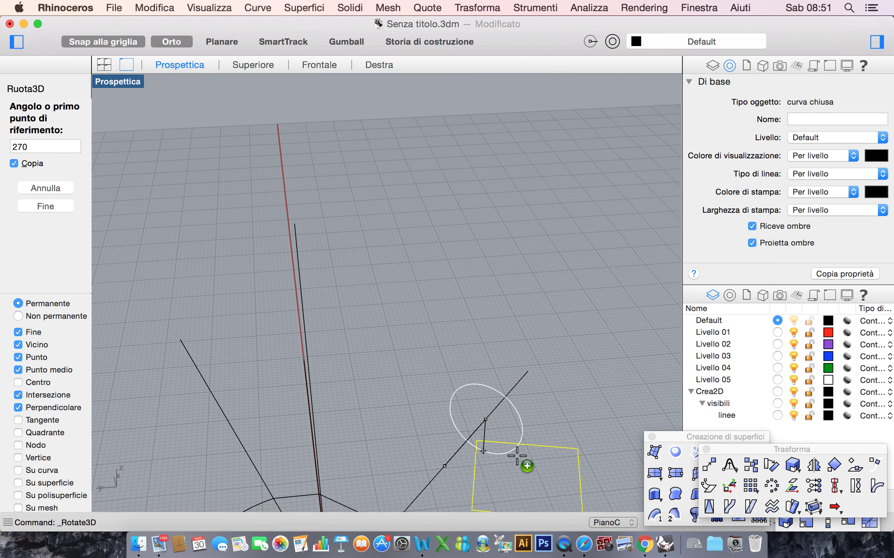
{"action": "left_click", "coordinate": [582, 449]}
{"action": "scroll", "coordinate": [437, 389], "scroll_direction": "right", "scroll_amount": 5}
{"action": "scroll", "coordinate": [438, 388], "scroll_direction": "right", "scroll_amount": 2}
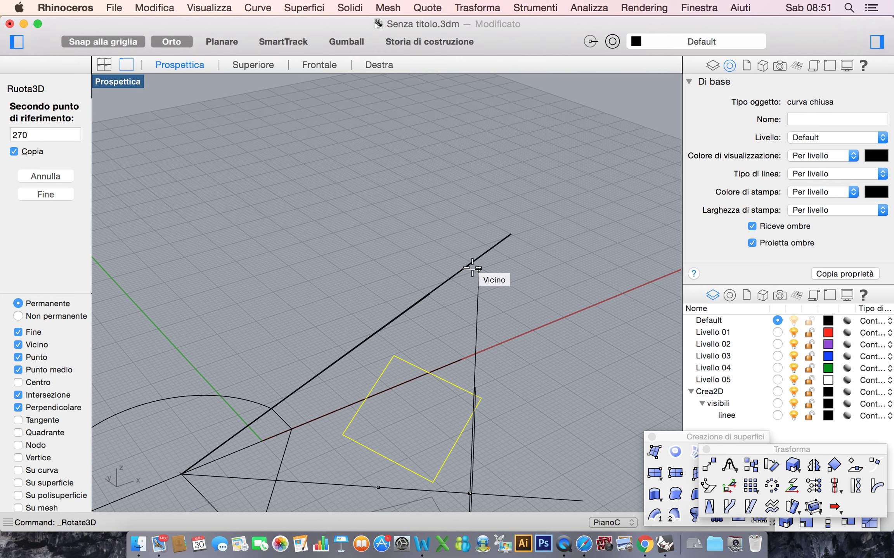
{"action": "left_click", "coordinate": [510, 232]}
{"action": "key", "text": "Return"}
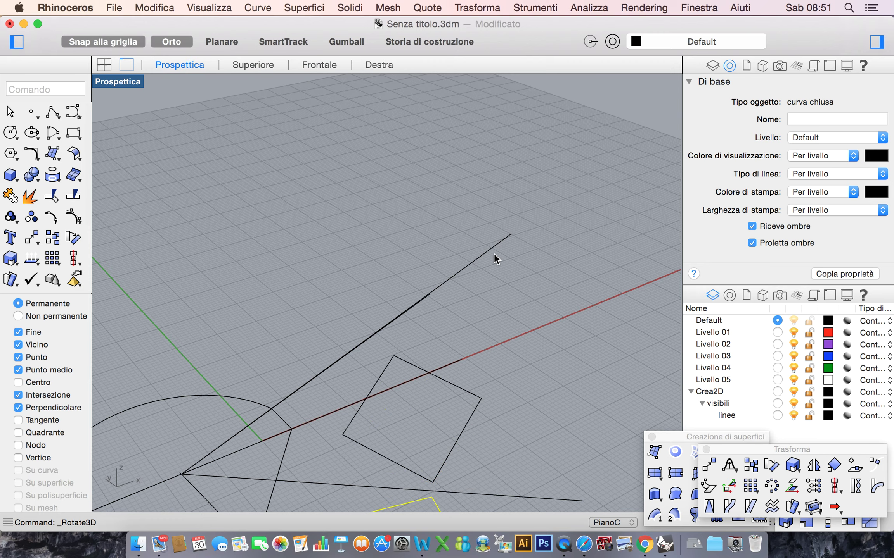
Step: Examine the raised line and the tilted square relative to the flat figure from several viewing angles
{"action": "scroll", "coordinate": [494, 254], "scroll_direction": "left", "scroll_amount": 5}
{"action": "scroll", "coordinate": [494, 254], "scroll_direction": "left", "scroll_amount": 3}
{"action": "scroll", "coordinate": [494, 254], "scroll_direction": "down", "scroll_amount": 10}
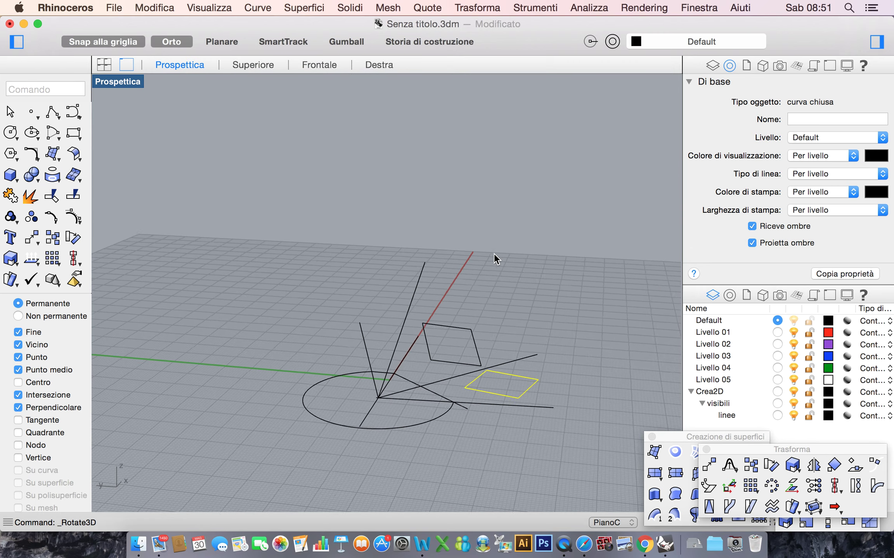
{"action": "scroll", "coordinate": [494, 253], "scroll_direction": "up", "scroll_amount": 8}
{"action": "left_click", "coordinate": [544, 326]}
{"action": "scroll", "coordinate": [544, 326], "scroll_direction": "up", "scroll_amount": 5}
{"action": "scroll", "coordinate": [543, 326], "scroll_direction": "right", "scroll_amount": 8}
{"action": "scroll", "coordinate": [544, 326], "scroll_direction": "left", "scroll_amount": 4}
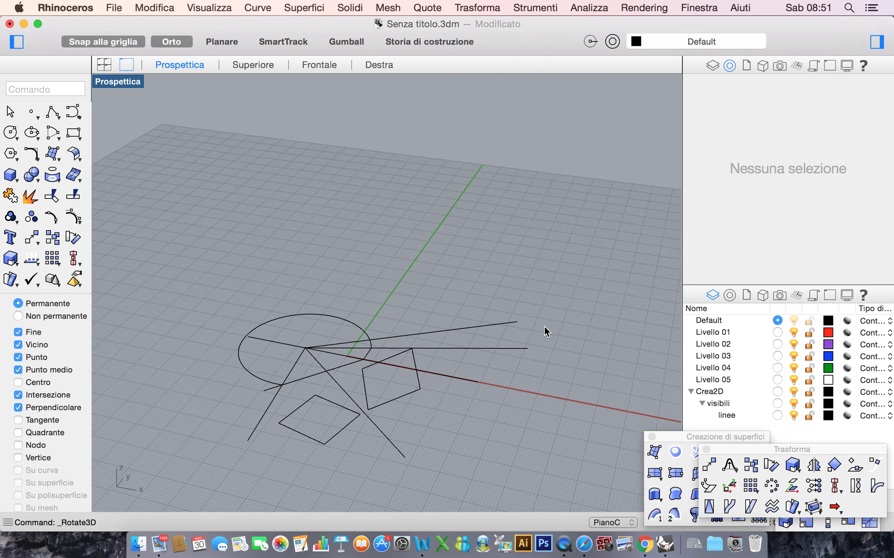
Step: Rotate a copy of the tilted square in 3D about the line along the red axis, swinging it up to the other side with Ortho on
{"action": "left_click", "coordinate": [427, 375]}
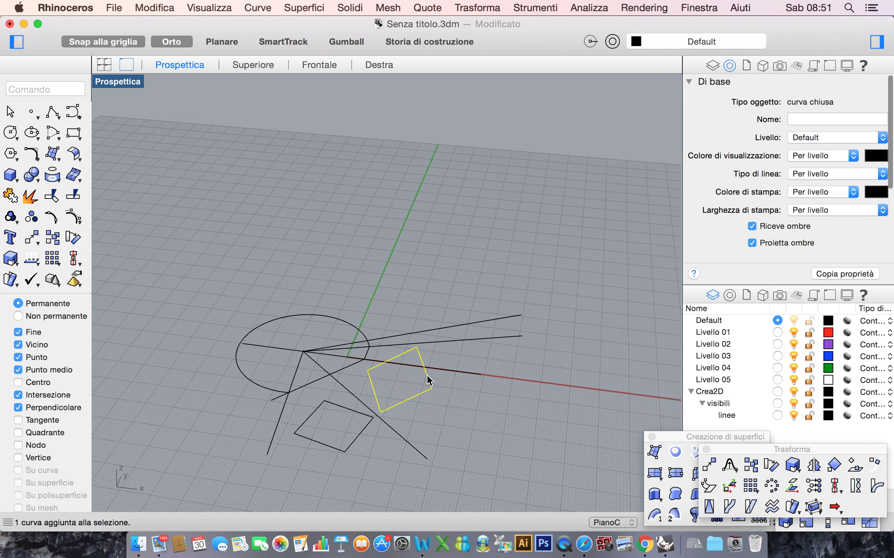
{"action": "left_click", "coordinate": [34, 236]}
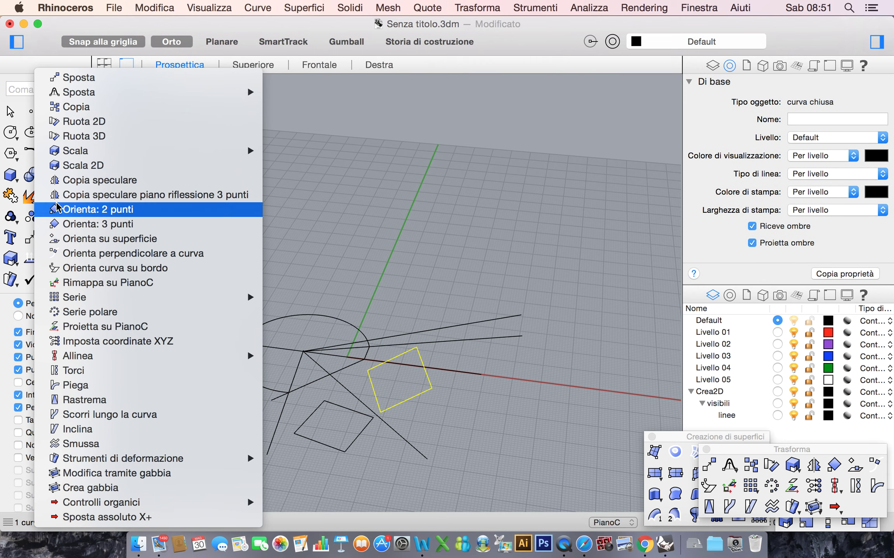
{"action": "left_click", "coordinate": [97, 136]}
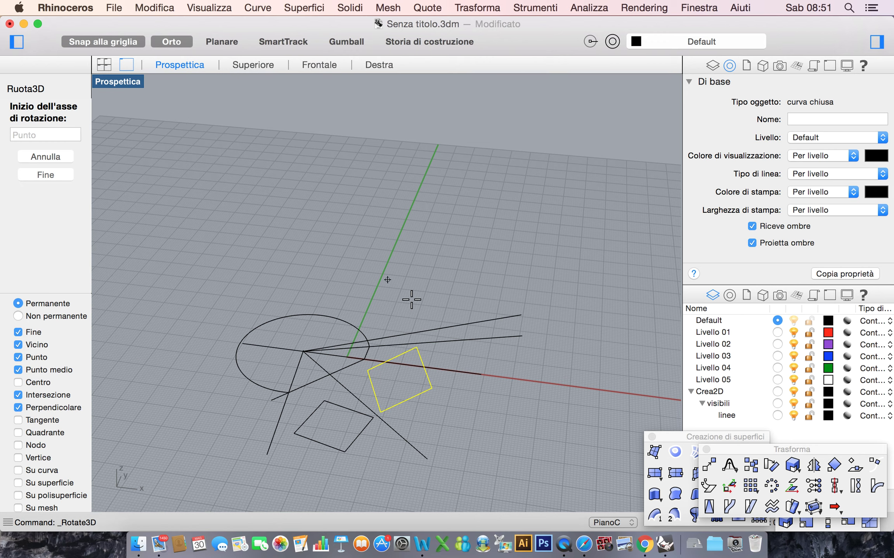
{"action": "left_click", "coordinate": [481, 375]}
{"action": "left_click", "coordinate": [451, 371]}
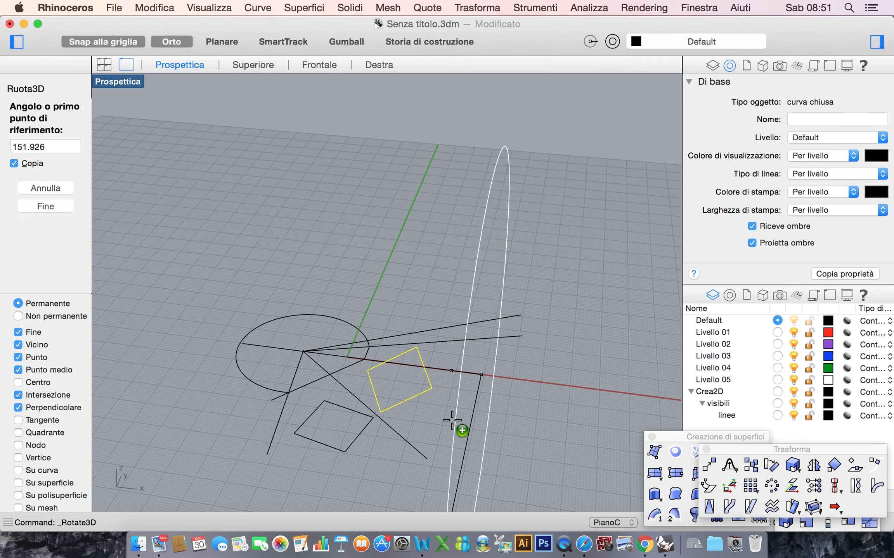
{"action": "left_click", "coordinate": [451, 420]}
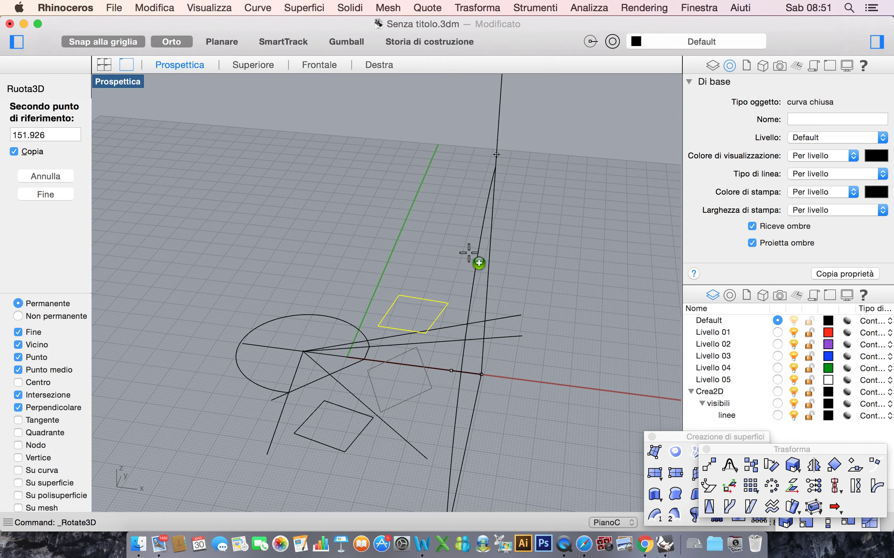
{"action": "scroll", "coordinate": [468, 253], "scroll_direction": "right", "scroll_amount": 5}
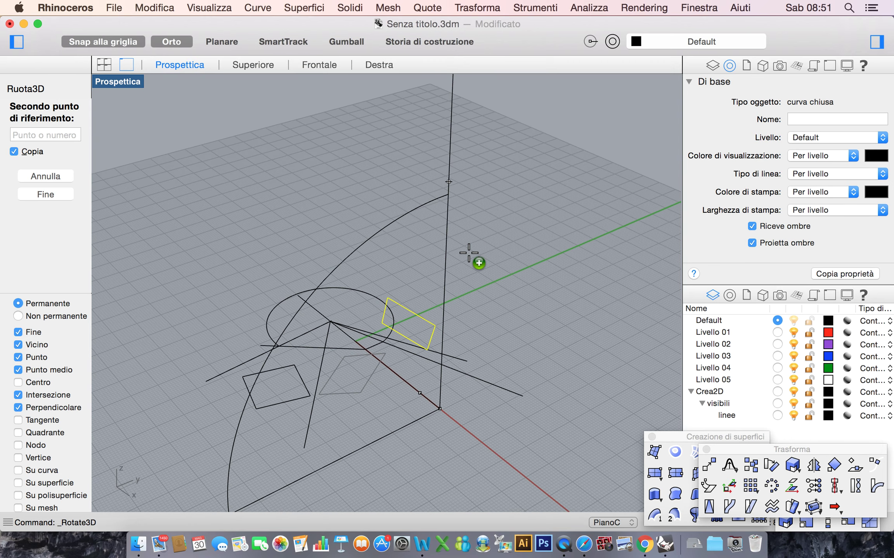
{"action": "left_click", "coordinate": [469, 252]}
{"action": "key", "text": "Escape"}
Step: Project the tilted square and its rotated copy onto the construction plane as a 2D drawing, using the current CPlane layout
{"action": "scroll", "coordinate": [467, 275], "scroll_direction": "up", "scroll_amount": 10}
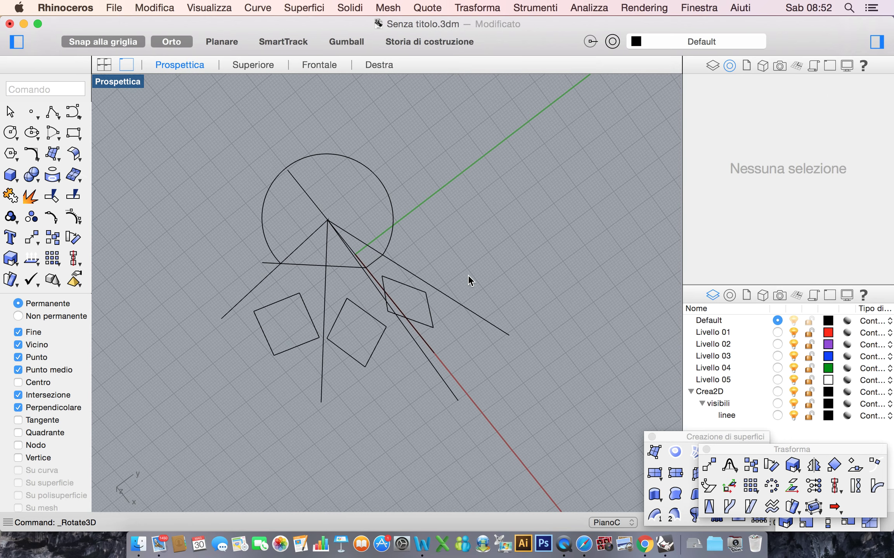
{"action": "left_click", "coordinate": [429, 328]}
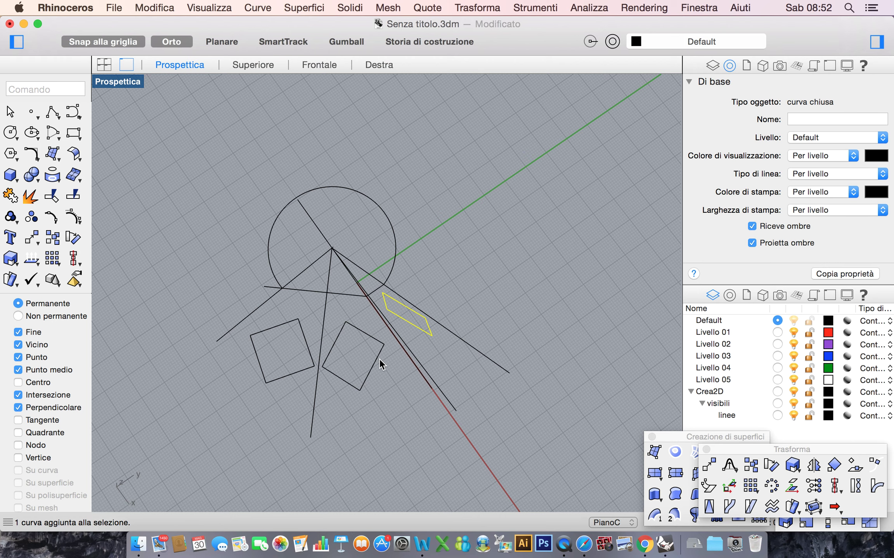
{"action": "left_click", "coordinate": [377, 358], "text": "shift"}
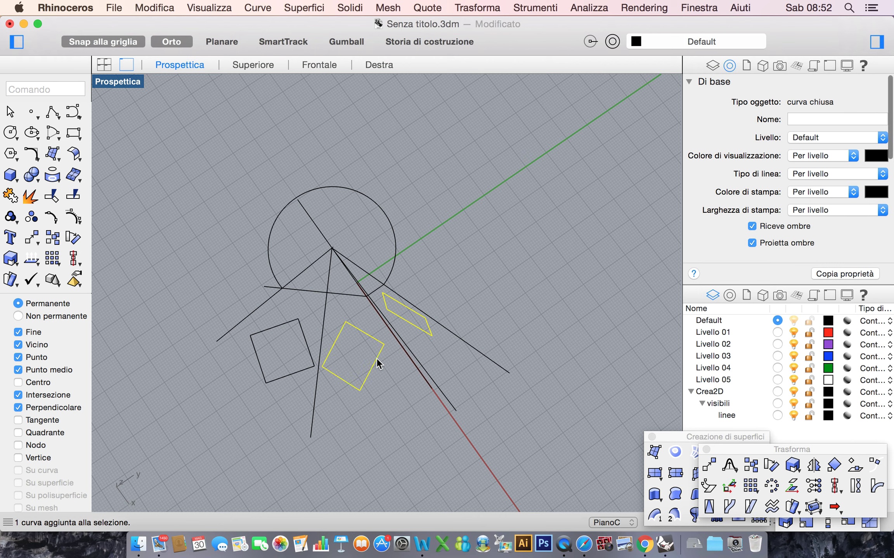
{"action": "left_click", "coordinate": [423, 8]}
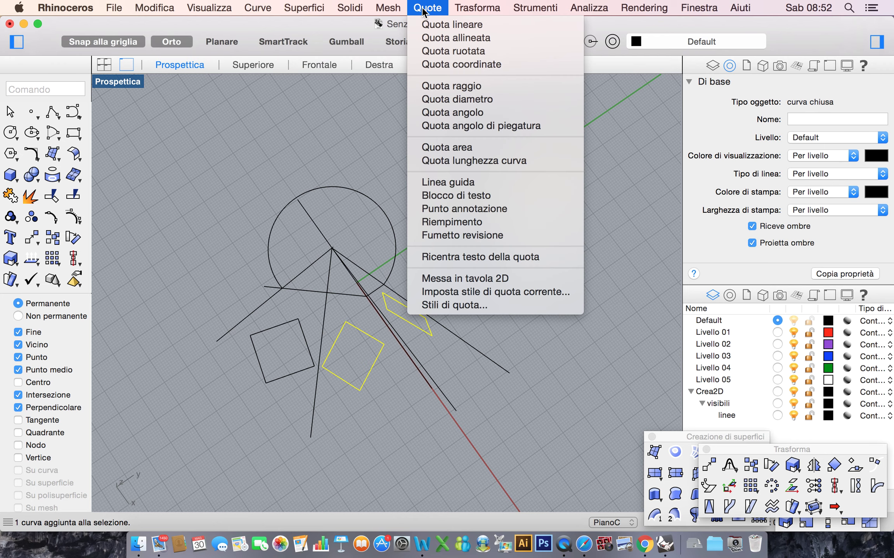
{"action": "left_click", "coordinate": [474, 279]}
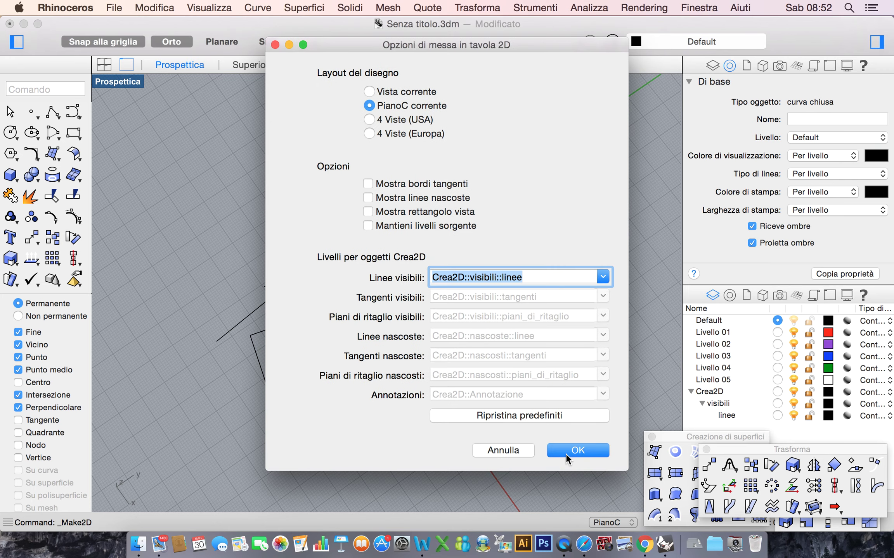
{"action": "left_click", "coordinate": [565, 452]}
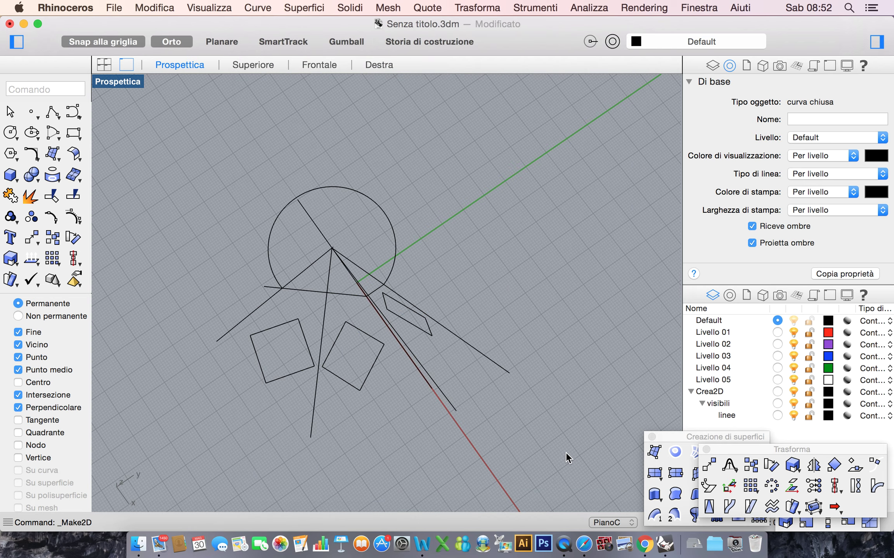
{"action": "right_click_drag", "start_coordinate": [398, 458], "coordinate": [410, 411]}
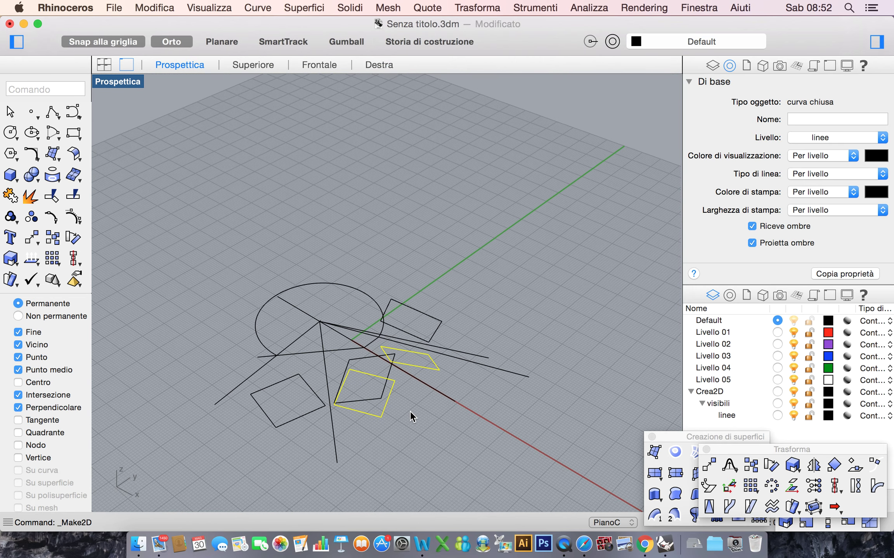
{"action": "left_click", "coordinate": [345, 225]}
Step: Delete the rotated square copy standing above the plane on the far side of the red-axis line
{"action": "scroll", "coordinate": [346, 226], "scroll_direction": "down", "scroll_amount": 5}
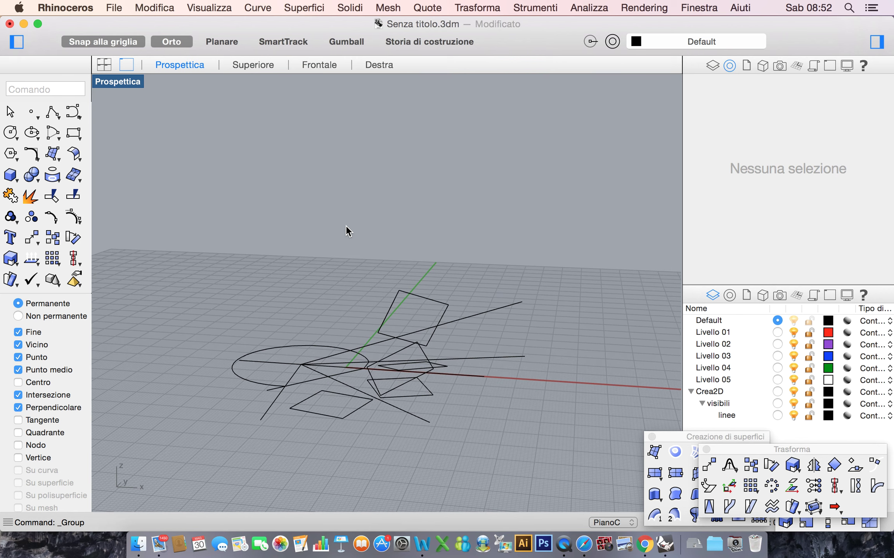
{"action": "scroll", "coordinate": [346, 225], "scroll_direction": "up", "scroll_amount": 4}
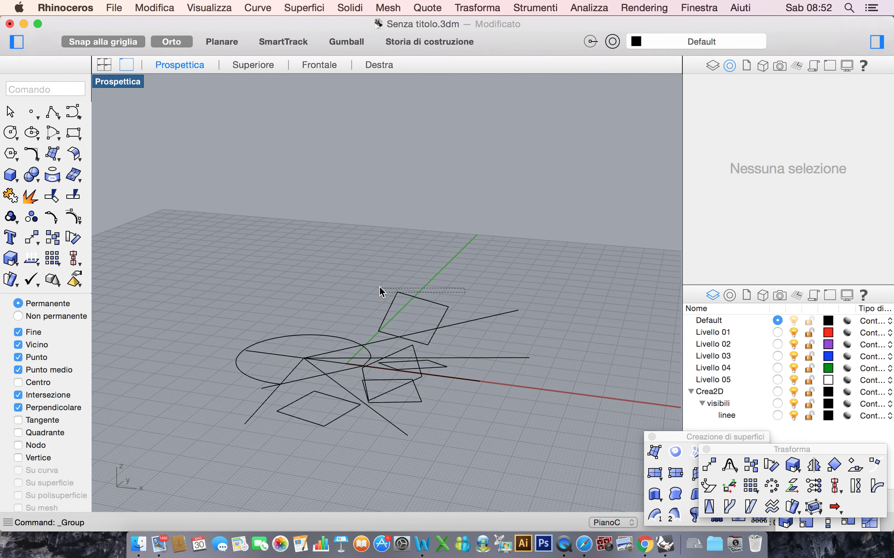
{"action": "left_click_drag", "start_coordinate": [380, 288], "coordinate": [380, 289]}
{"action": "key", "text": "Delete"}
Step: Show the hidden objects and hide them all again except the four-legged vault, keeping the construction curves
{"action": "scroll", "coordinate": [454, 297], "scroll_direction": "left", "scroll_amount": 10}
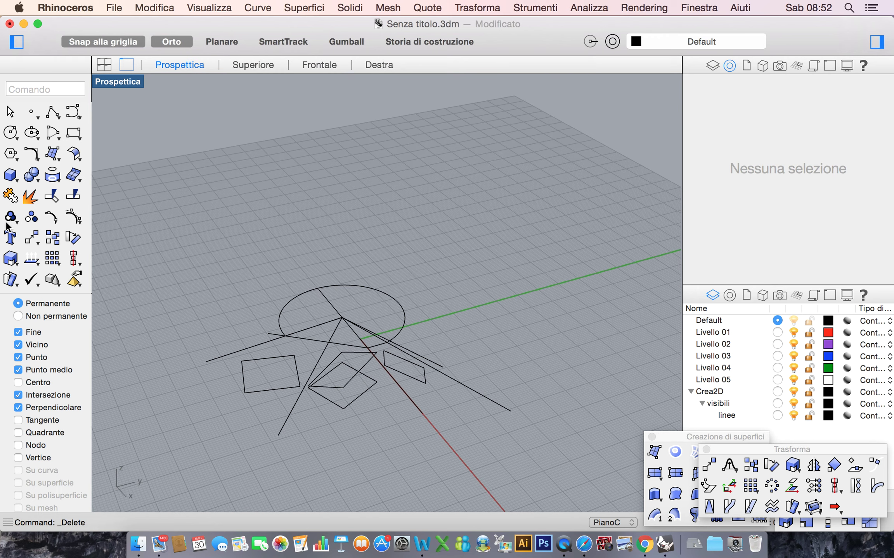
{"action": "left_click_drag", "start_coordinate": [186, 280], "coordinate": [187, 281]}
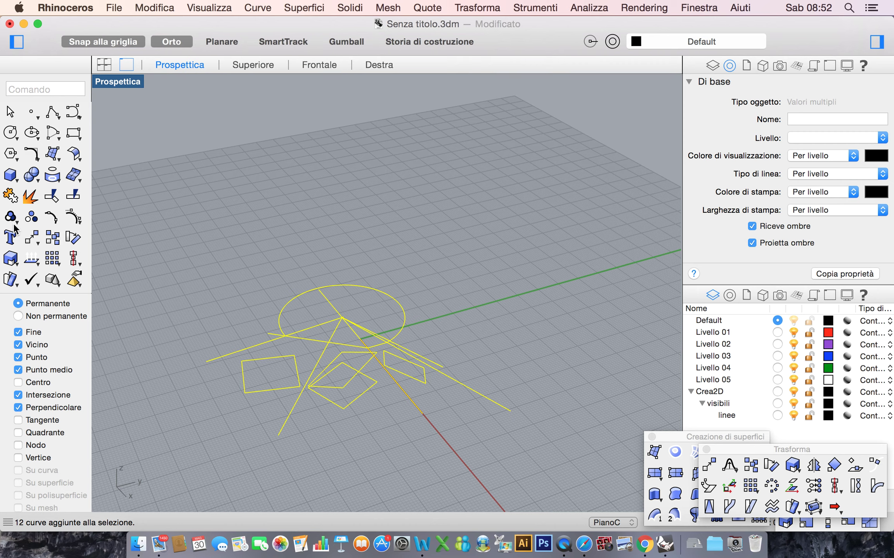
{"action": "scroll", "coordinate": [11, 263], "scroll_direction": "down", "scroll_amount": 5}
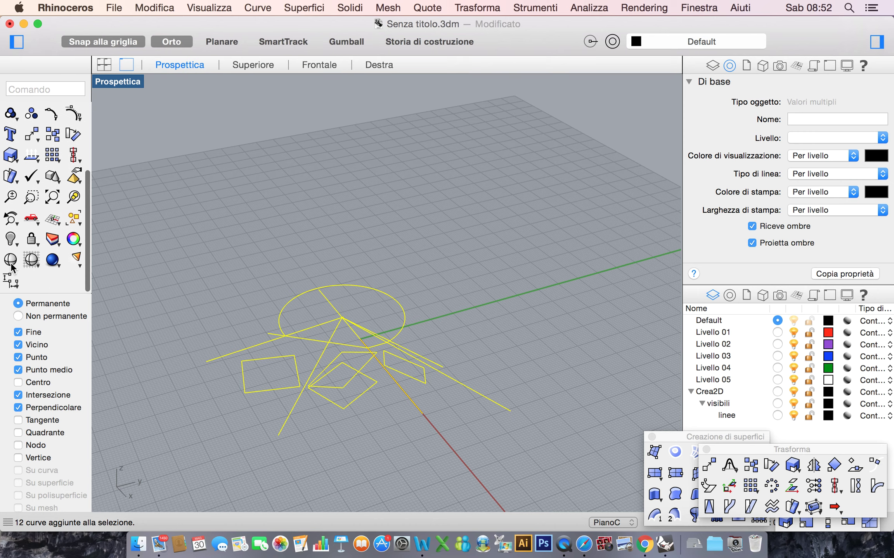
{"action": "left_click_drag", "start_coordinate": [12, 244], "coordinate": [69, 204]}
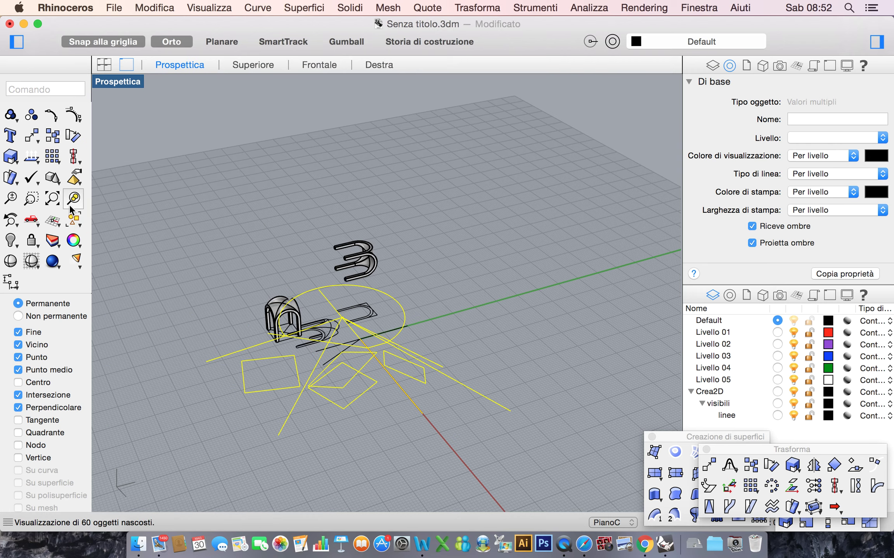
{"action": "right_click_drag", "start_coordinate": [201, 211], "coordinate": [228, 208]}
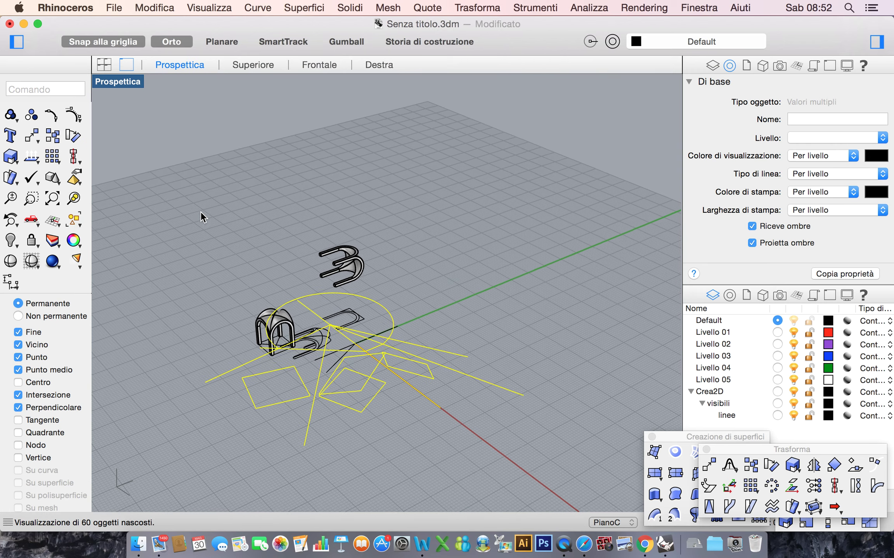
{"action": "left_click", "coordinate": [262, 321]}
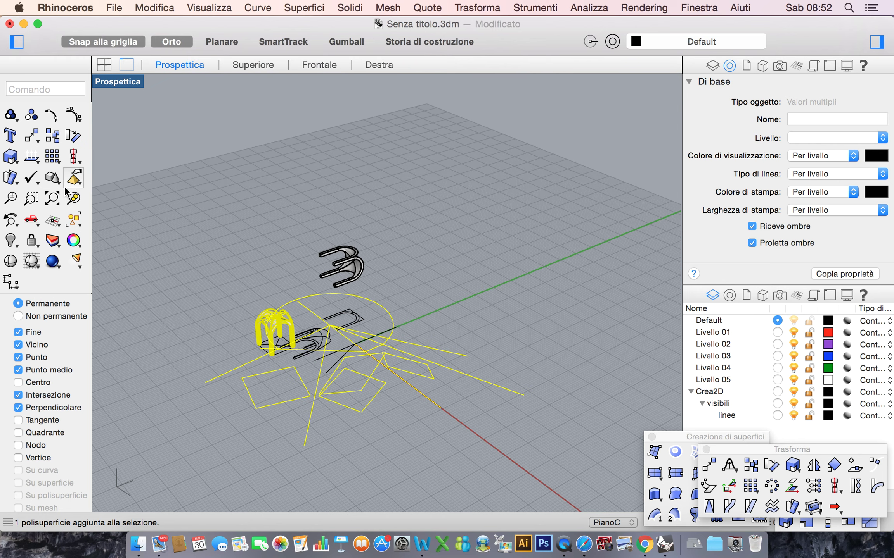
{"action": "left_click_drag", "start_coordinate": [12, 246], "coordinate": [46, 237]}
Step: Move the vault next to the flat square and turn Ortho off
{"action": "scroll", "coordinate": [358, 260], "scroll_direction": "left", "scroll_amount": 10}
{"action": "scroll", "coordinate": [358, 260], "scroll_direction": "right", "scroll_amount": 10}
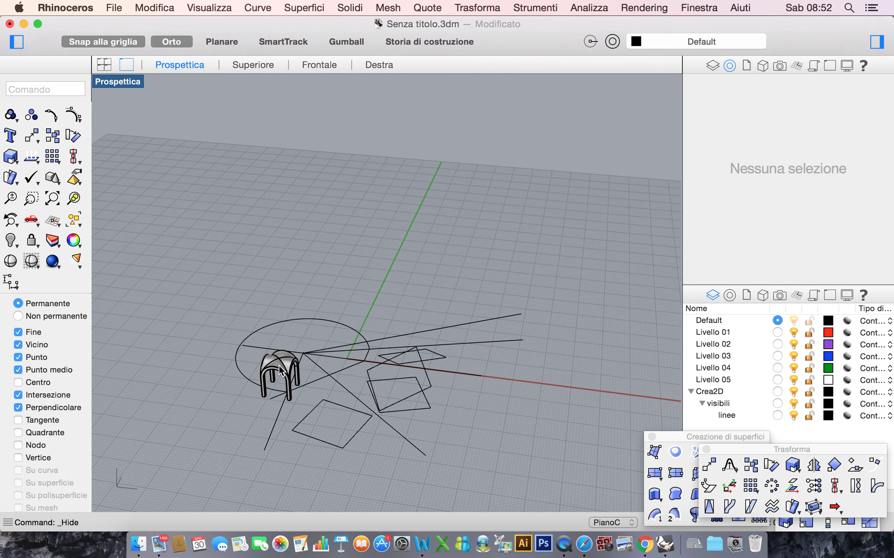
{"action": "left_click_drag", "start_coordinate": [279, 366], "coordinate": [322, 413]}
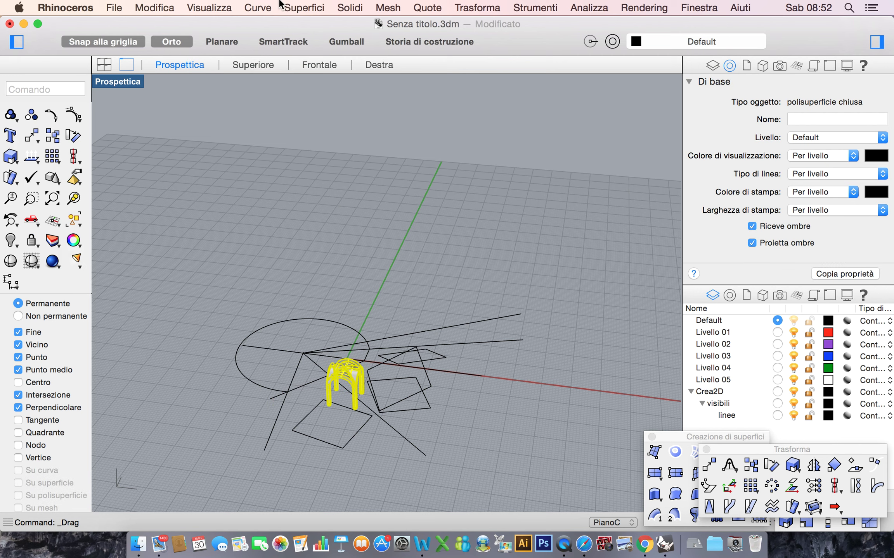
{"action": "left_click", "coordinate": [178, 37]}
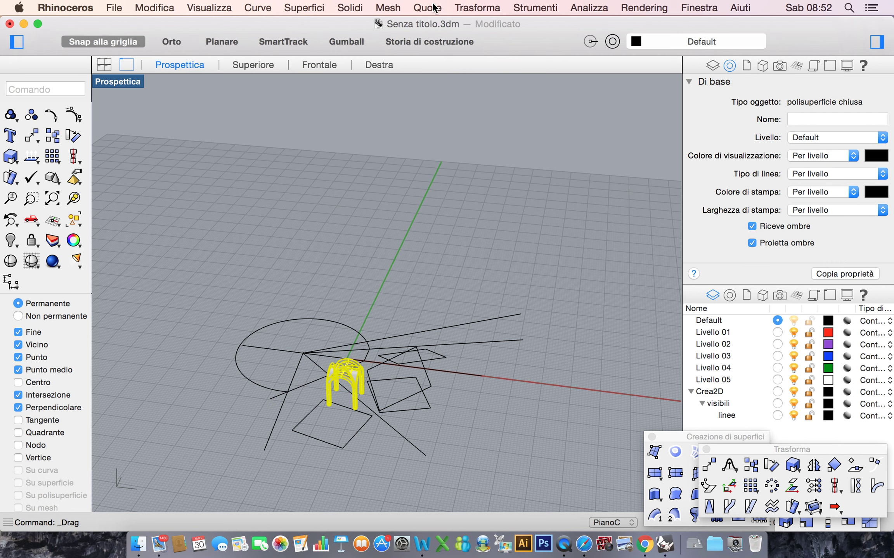
Step: Orient a 3D-scaled copy of the vault by two points onto one edge of the flat square, and delete the original vault
{"action": "left_click", "coordinate": [474, 8]}
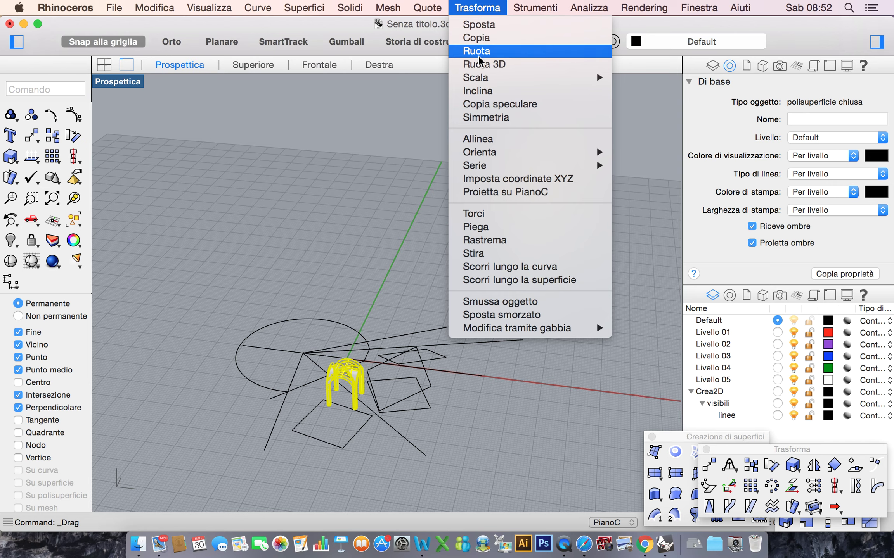
{"action": "mouse_move", "coordinate": [499, 152]}
{"action": "left_click", "coordinate": [634, 152]}
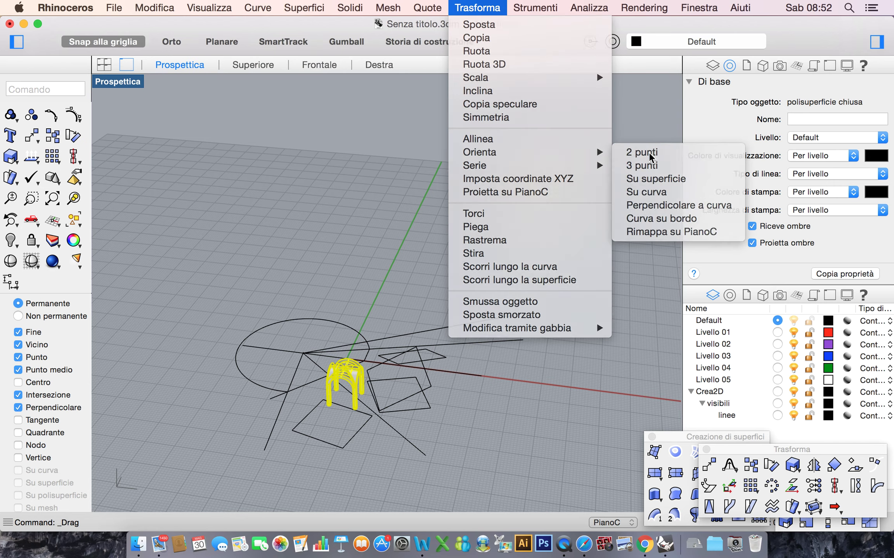
{"action": "scroll", "coordinate": [365, 446], "scroll_direction": "up", "scroll_amount": 5}
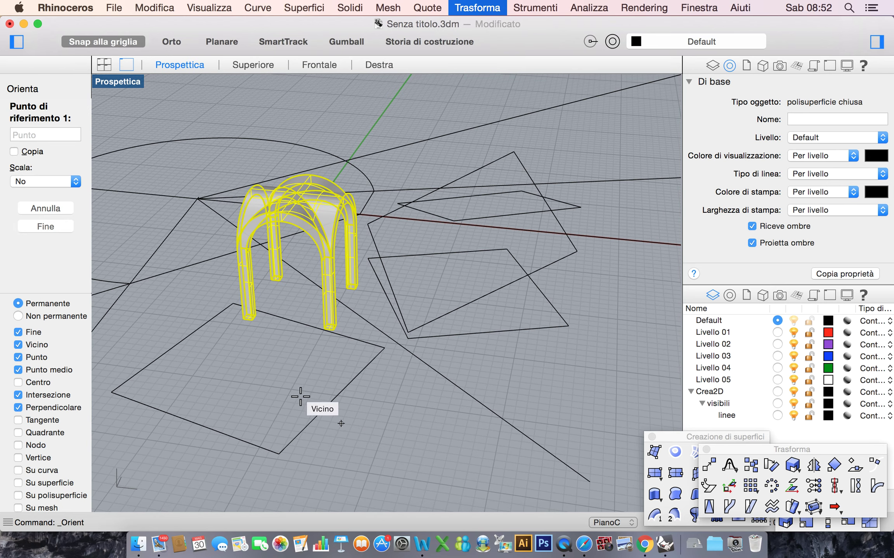
{"action": "left_click", "coordinate": [243, 319]}
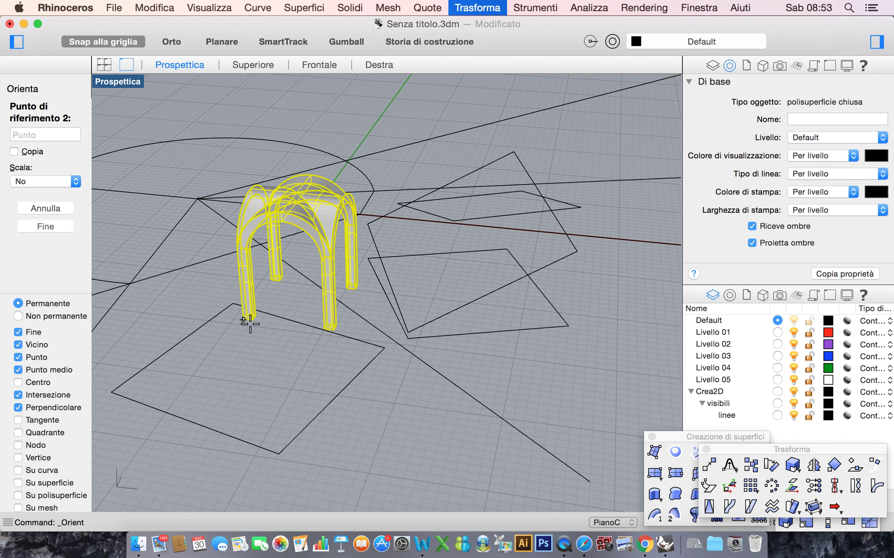
{"action": "left_click", "coordinate": [333, 330]}
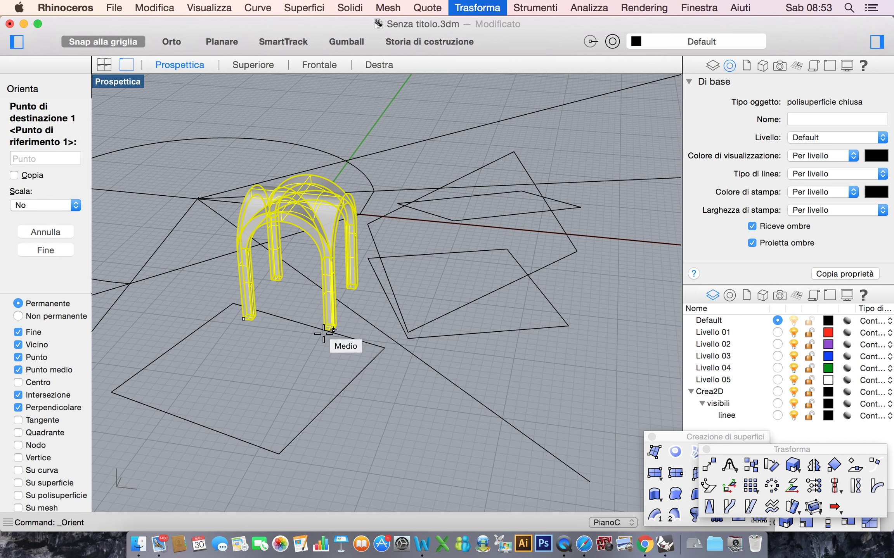
{"action": "left_click", "coordinate": [112, 392]}
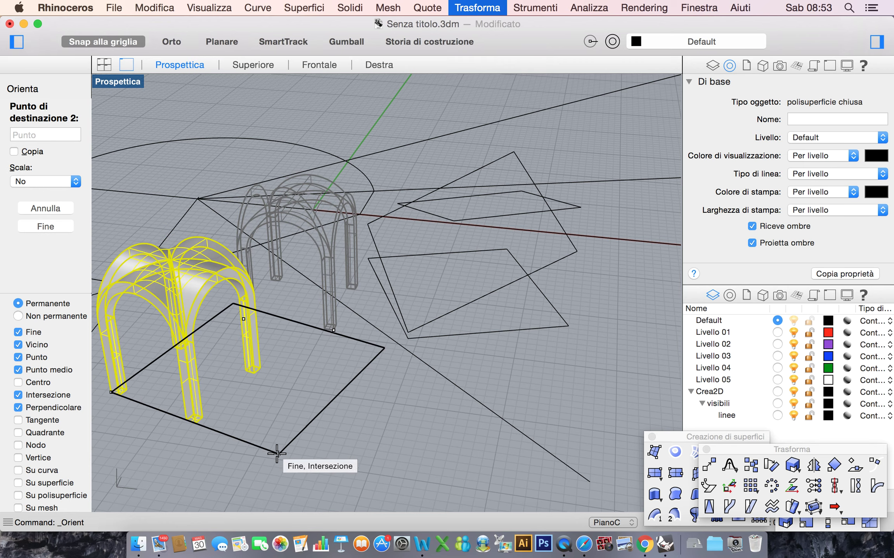
{"action": "left_click", "coordinate": [16, 153]}
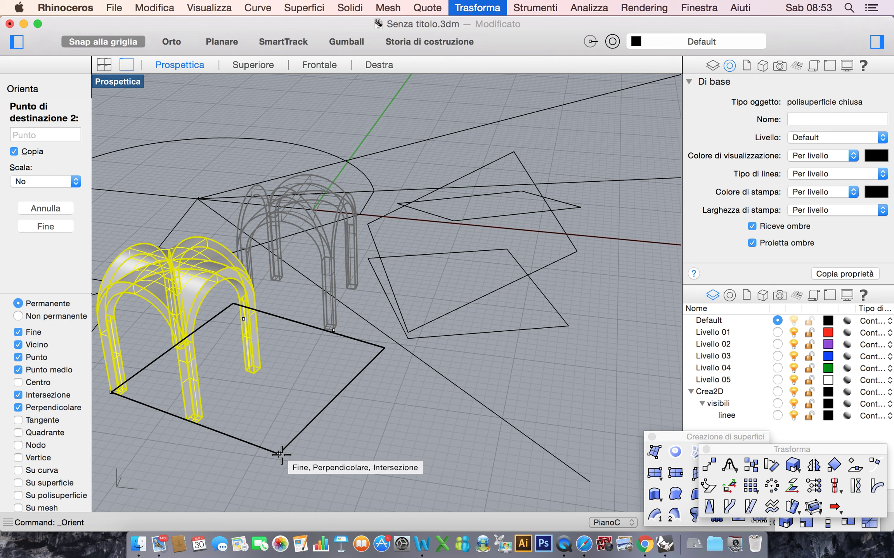
{"action": "left_click", "coordinate": [27, 184]}
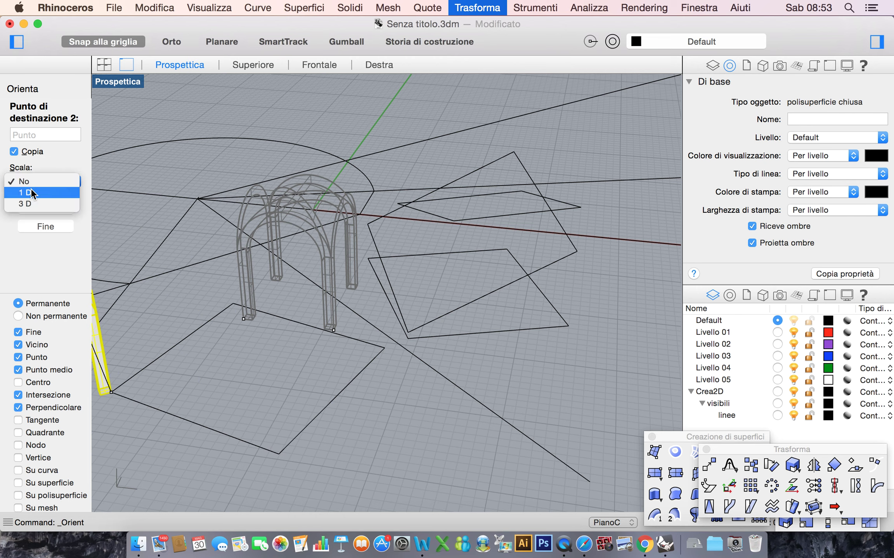
{"action": "left_click", "coordinate": [32, 203]}
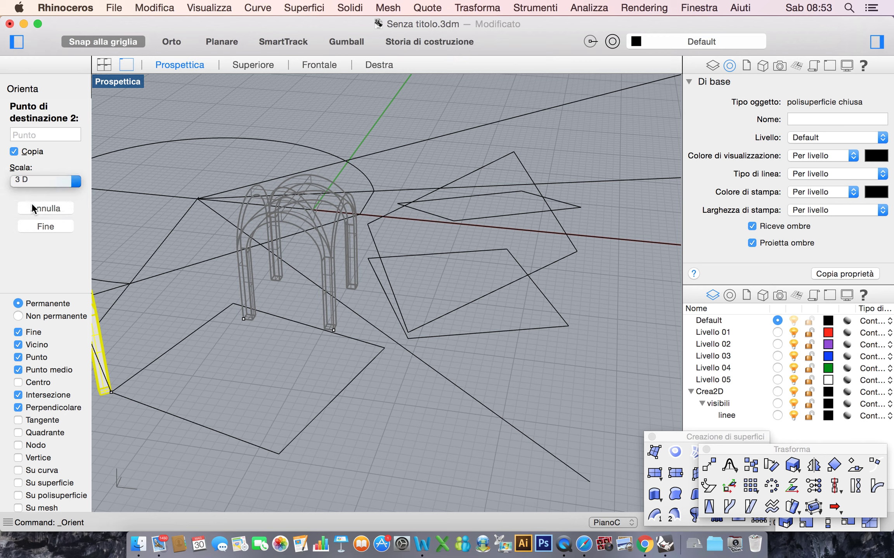
{"action": "left_click", "coordinate": [278, 453]}
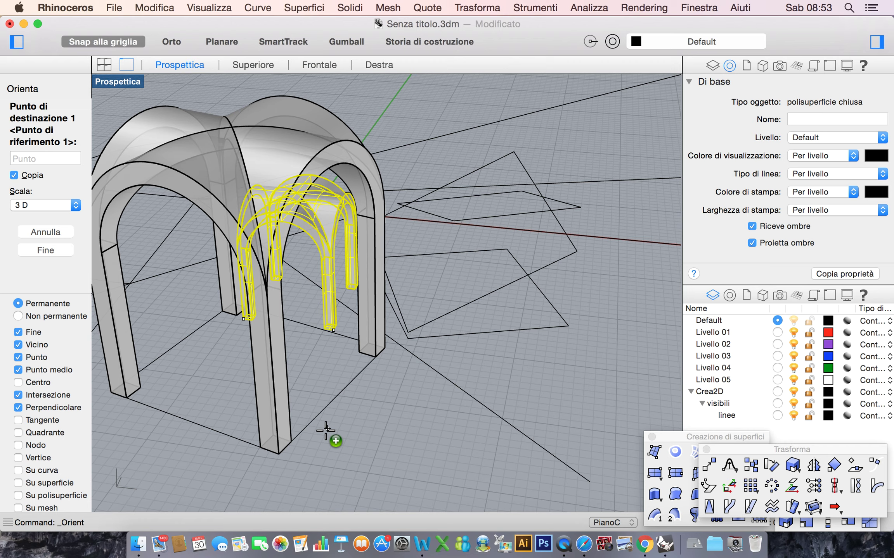
{"action": "key", "text": "Escape"}
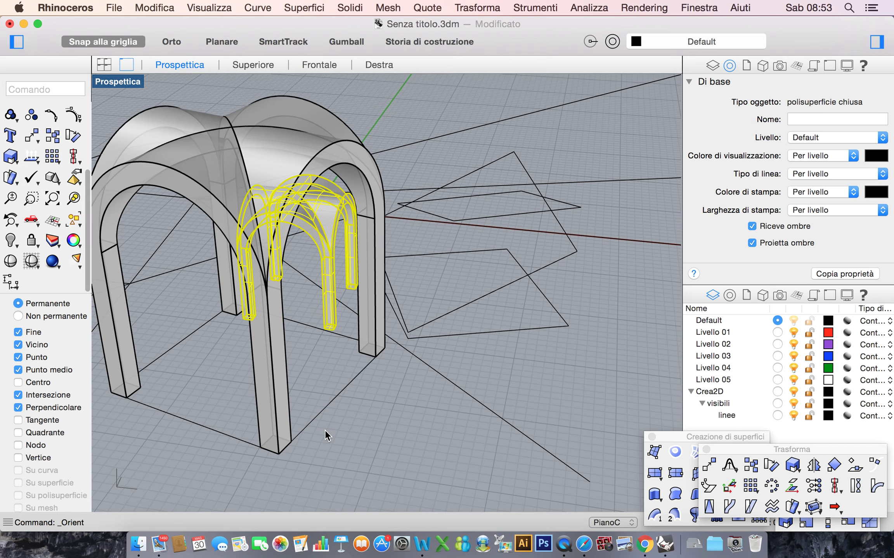
{"action": "key", "text": "Delete"}
Step: Select the enlarged vault standing on the flat square
{"action": "scroll", "coordinate": [376, 393], "scroll_direction": "left", "scroll_amount": 3}
{"action": "scroll", "coordinate": [376, 393], "scroll_direction": "left", "scroll_amount": 3}
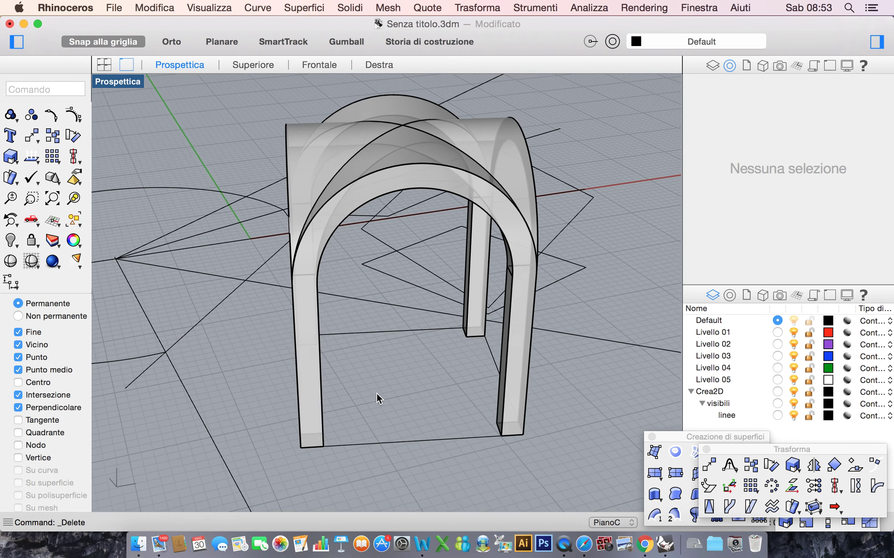
{"action": "scroll", "coordinate": [376, 392], "scroll_direction": "down", "scroll_amount": 3}
{"action": "scroll", "coordinate": [376, 393], "scroll_direction": "left", "scroll_amount": 3}
{"action": "scroll", "coordinate": [376, 393], "scroll_direction": "right", "scroll_amount": 3}
{"action": "scroll", "coordinate": [376, 393], "scroll_direction": "left", "scroll_amount": 10}
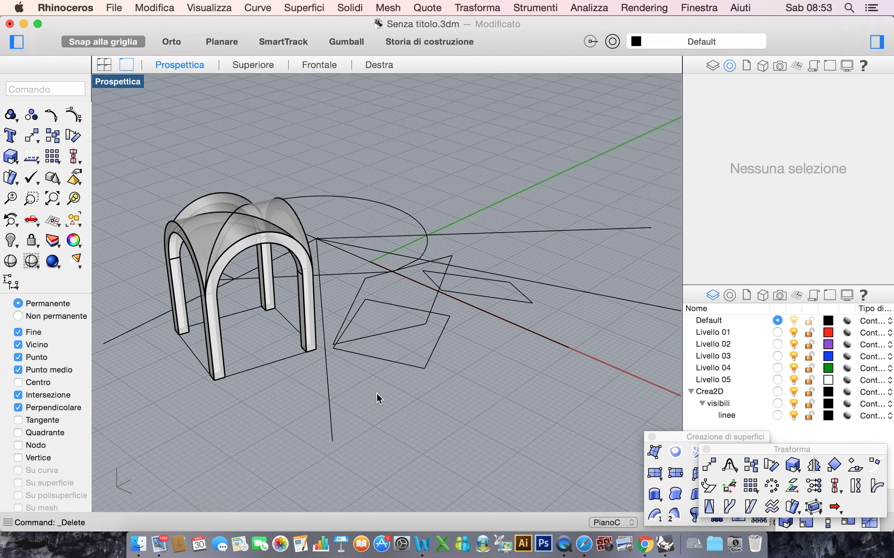
{"action": "left_click", "coordinate": [204, 210]}
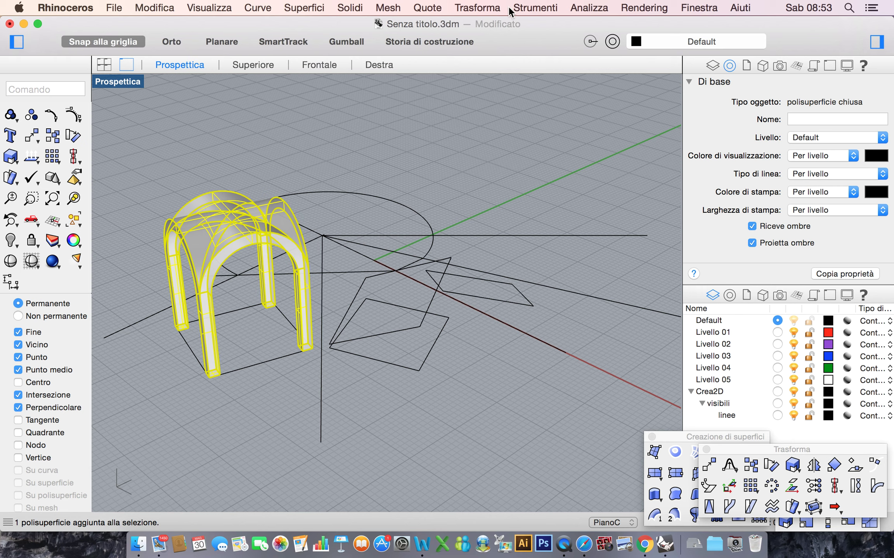
{"action": "left_click", "coordinate": [477, 8]}
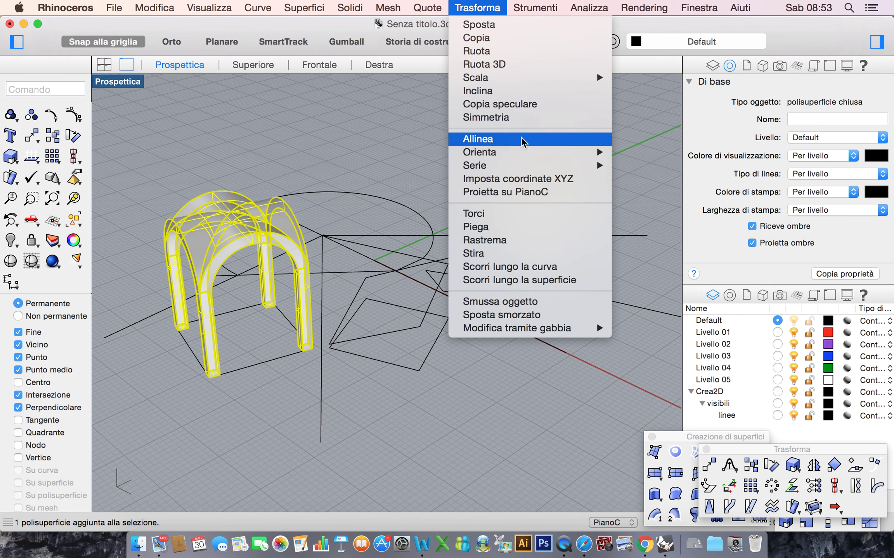
{"action": "mouse_move", "coordinate": [546, 155]}
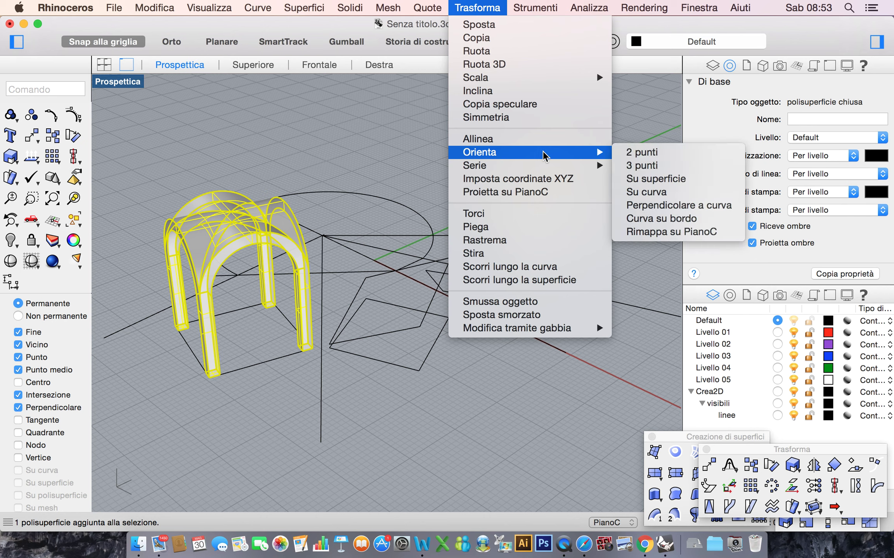
{"action": "left_click", "coordinate": [637, 152]}
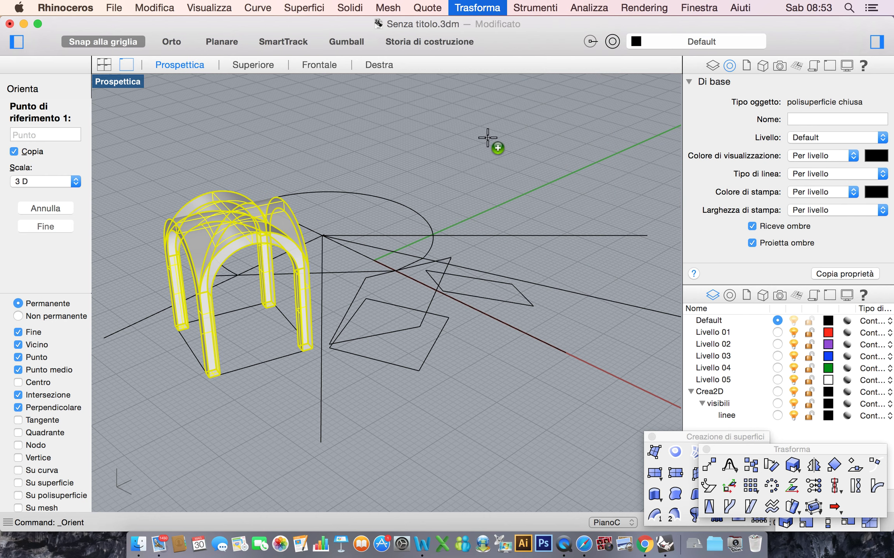
{"action": "key", "text": "Escape"}
Step: Orient the vault by three outer leg corners onto three matching corners of the tilted square, without keeping a copy
{"action": "left_click", "coordinate": [477, 8]}
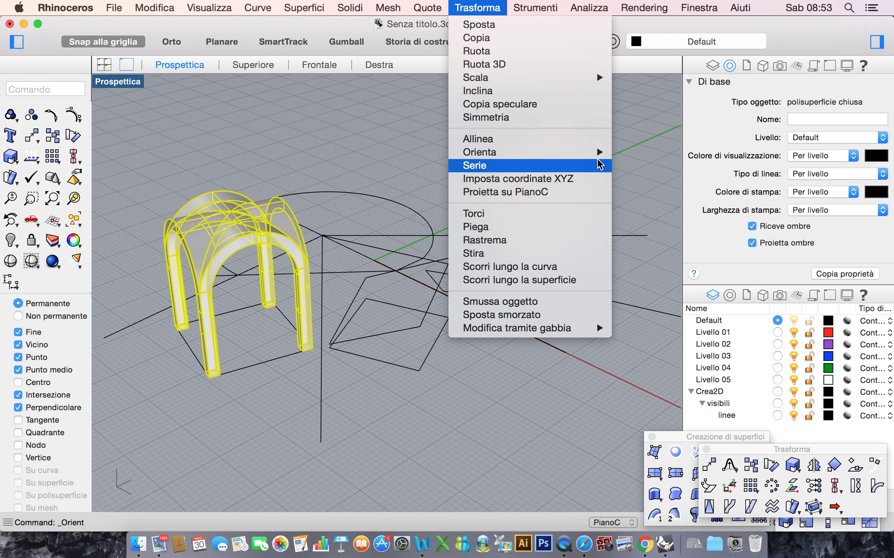
{"action": "mouse_move", "coordinate": [598, 152]}
{"action": "left_click", "coordinate": [640, 165]}
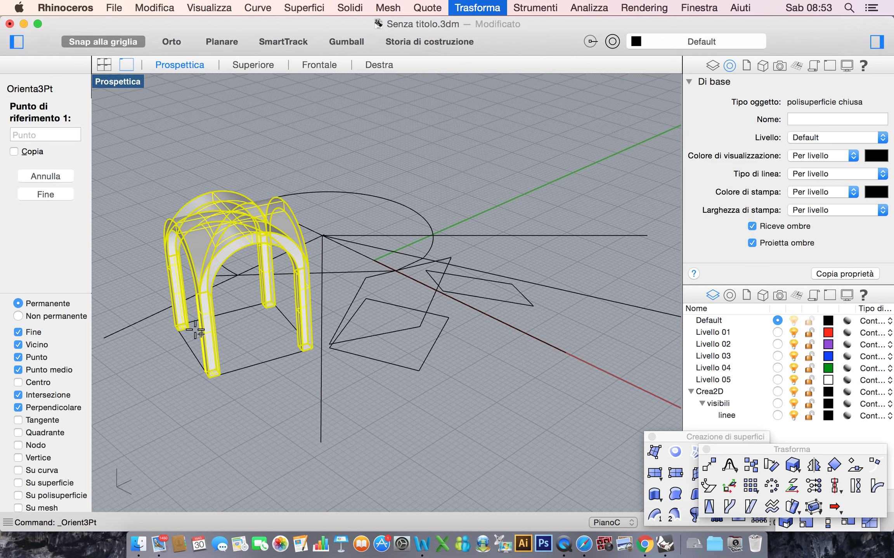
{"action": "scroll", "coordinate": [196, 330], "scroll_direction": "up", "scroll_amount": 10}
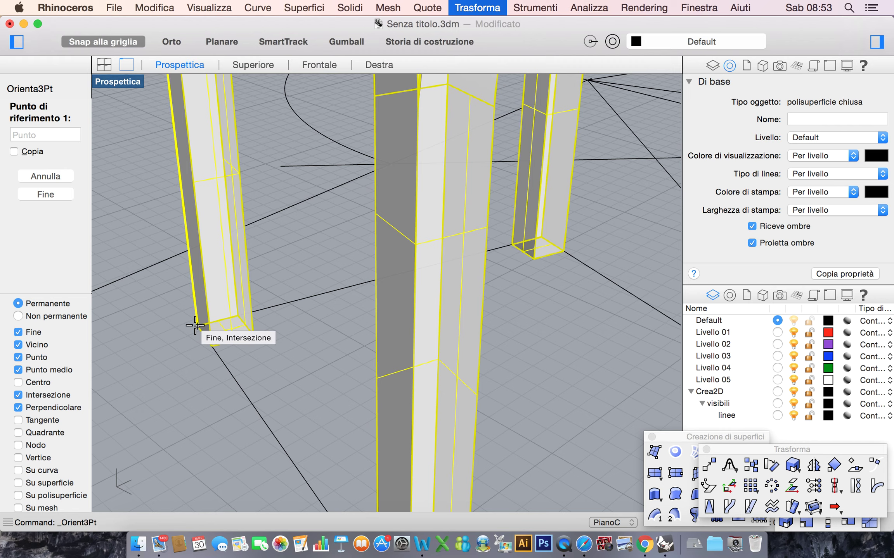
{"action": "left_click", "coordinate": [196, 325]}
{"action": "scroll", "coordinate": [199, 341], "scroll_direction": "down", "scroll_amount": 10}
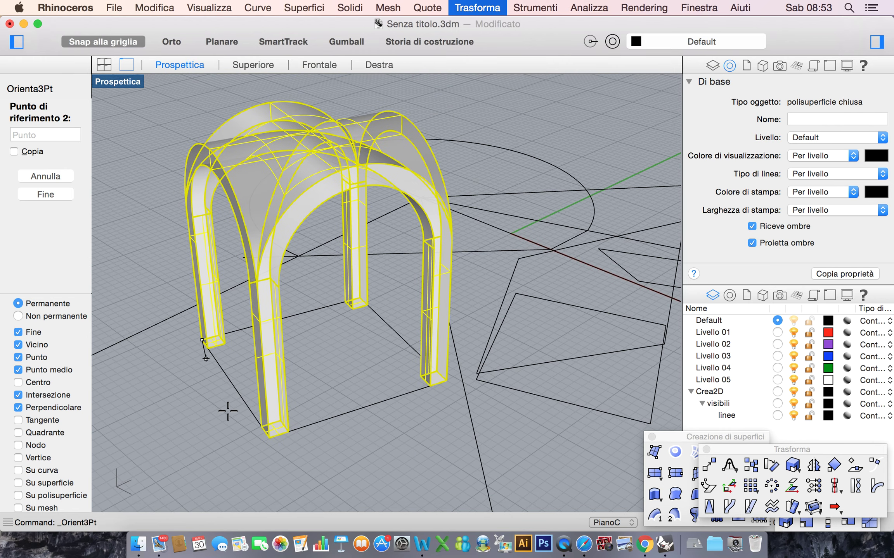
{"action": "left_click", "coordinate": [268, 434]}
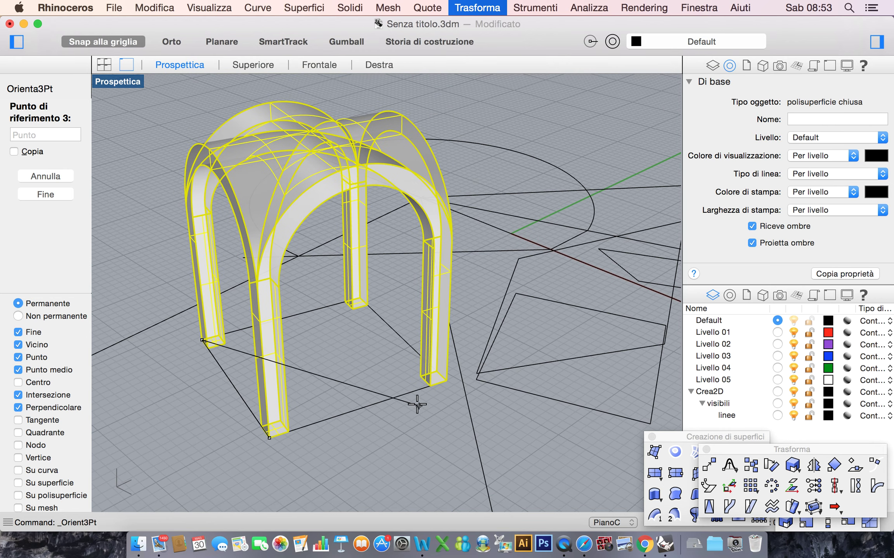
{"action": "left_click", "coordinate": [450, 385]}
{"action": "scroll", "coordinate": [446, 426], "scroll_direction": "up", "scroll_amount": 4}
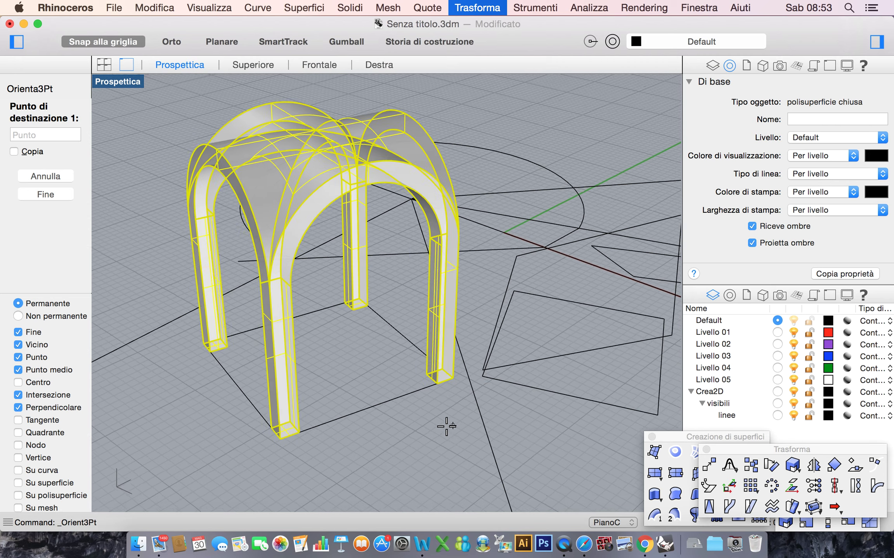
{"action": "right_click_drag", "start_coordinate": [447, 427], "coordinate": [451, 422]}
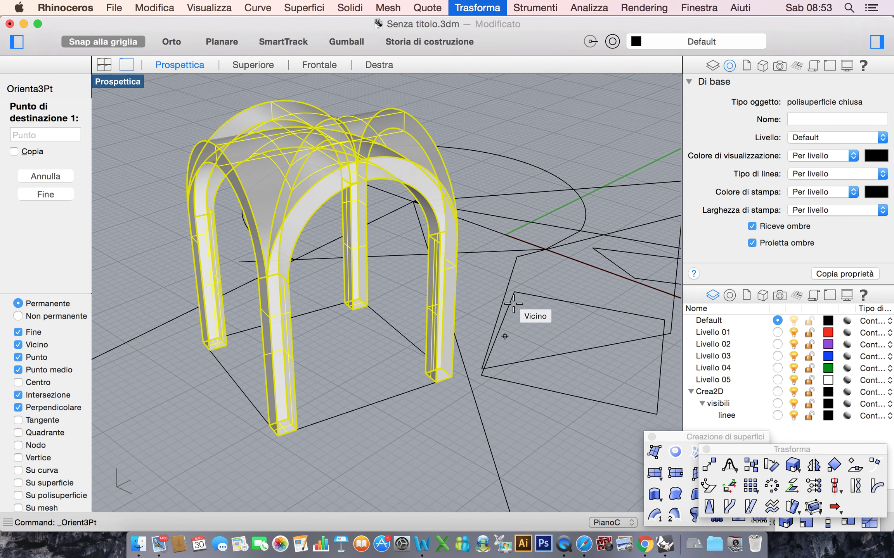
{"action": "left_click", "coordinate": [516, 256]}
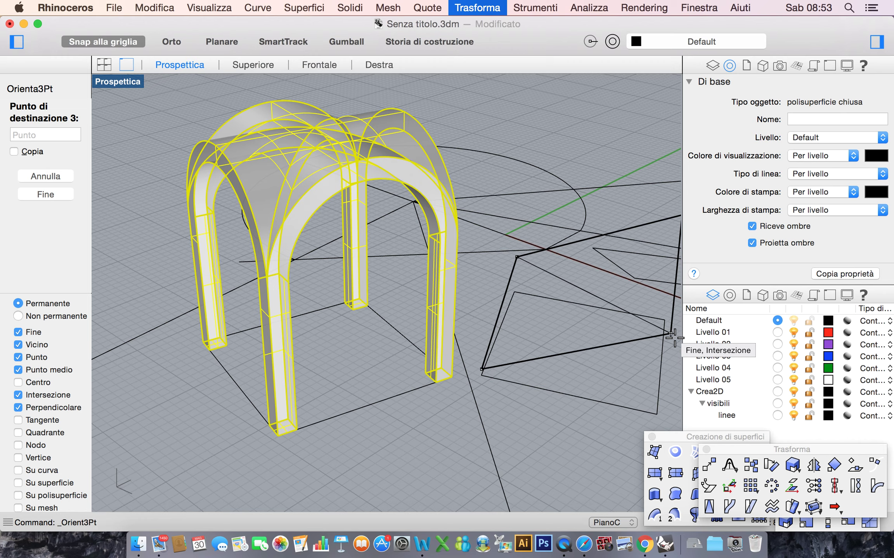
{"action": "left_click", "coordinate": [671, 334]}
{"action": "right_click_drag", "start_coordinate": [320, 348], "coordinate": [572, 199]}
{"action": "left_click", "coordinate": [582, 214]}
{"action": "left_click", "coordinate": [574, 224]}
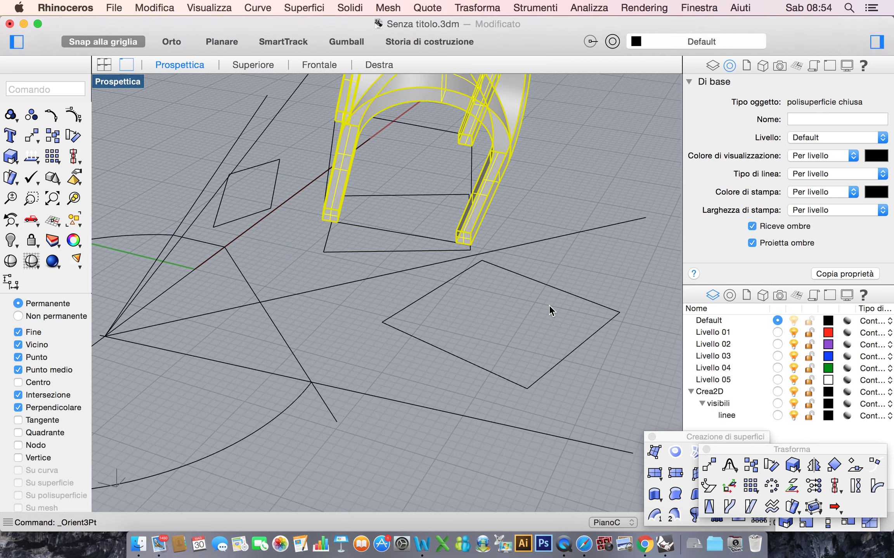
Step: Rotate a copy of the tilted vault in 3D by 90° about the line along the red axis, with Ortho on
{"action": "scroll", "coordinate": [548, 305], "scroll_direction": "down", "scroll_amount": 5}
{"action": "scroll", "coordinate": [549, 305], "scroll_direction": "left", "scroll_amount": 5}
{"action": "scroll", "coordinate": [549, 306], "scroll_direction": "right", "scroll_amount": 4}
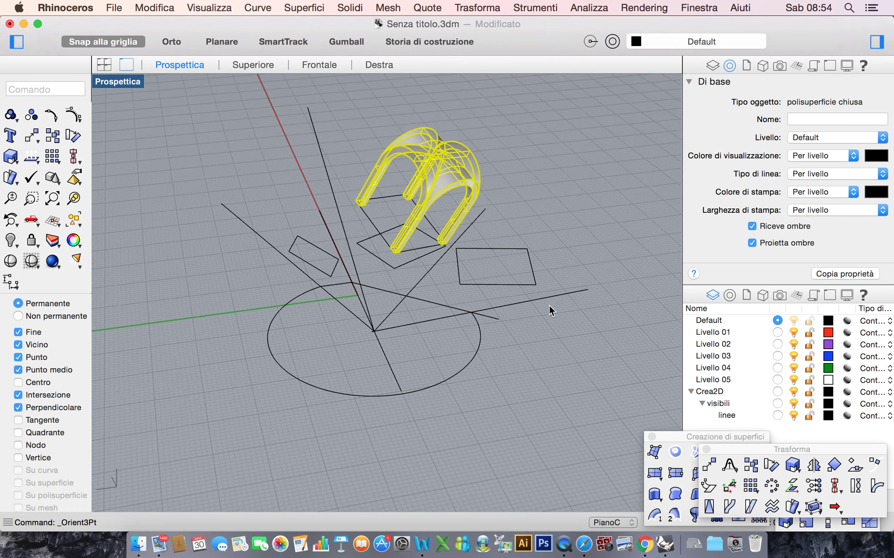
{"action": "scroll", "coordinate": [549, 305], "scroll_direction": "right", "scroll_amount": 1}
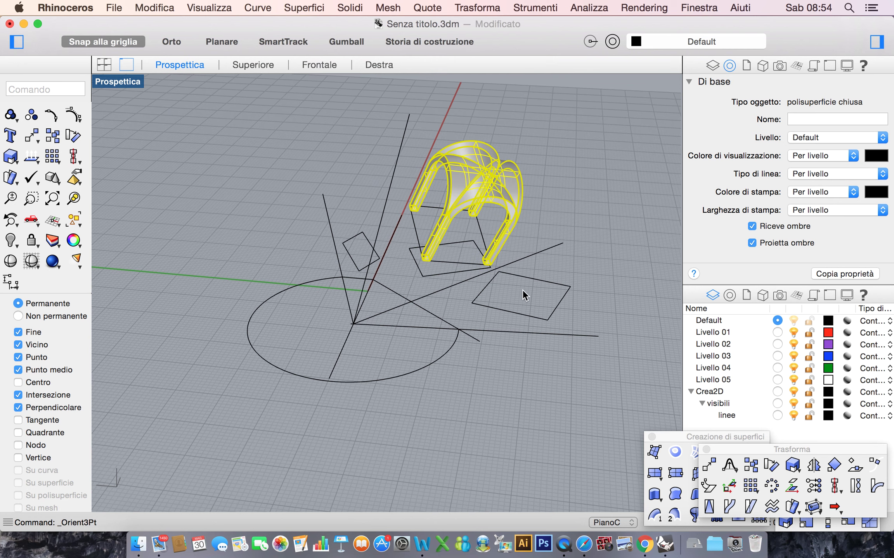
{"action": "left_click", "coordinate": [32, 159]}
{"action": "left_click", "coordinate": [74, 136]}
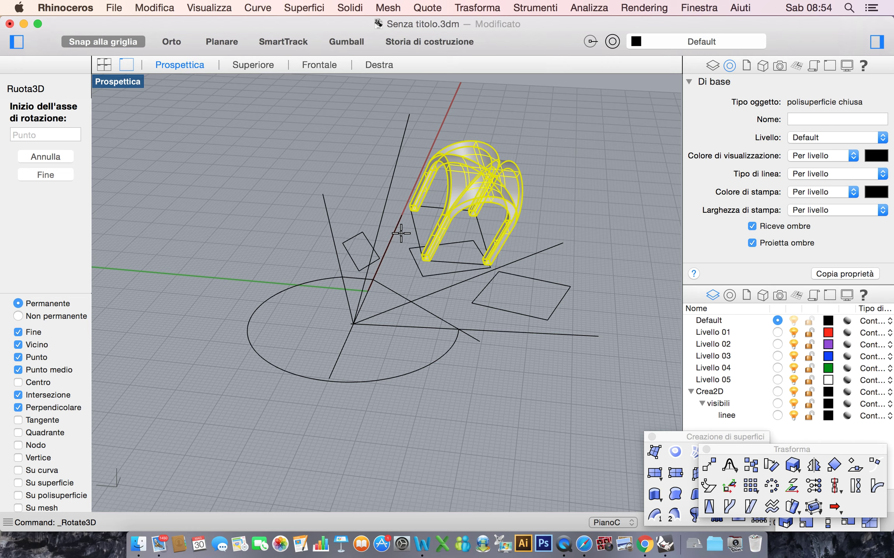
{"action": "left_click", "coordinate": [399, 235]}
{"action": "scroll", "coordinate": [384, 256], "scroll_direction": "up", "scroll_amount": 5}
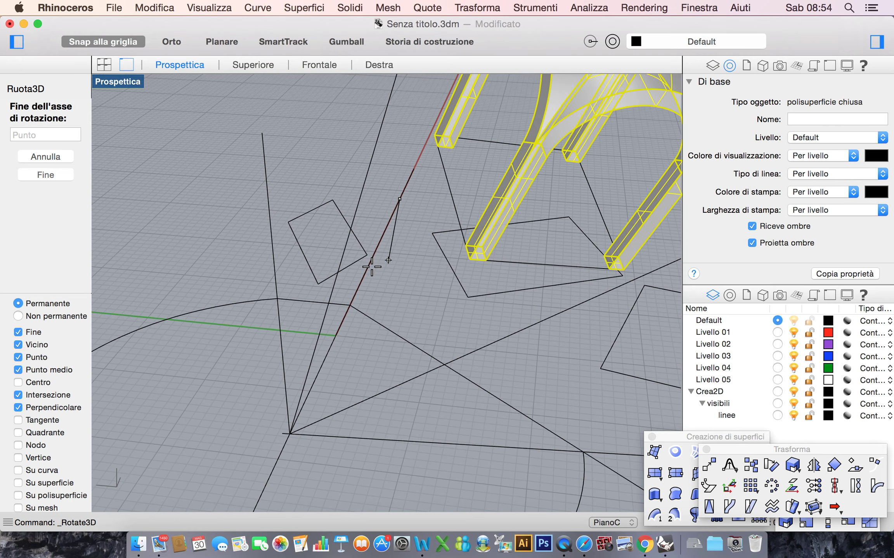
{"action": "left_click", "coordinate": [363, 280]}
{"action": "scroll", "coordinate": [399, 292], "scroll_direction": "down", "scroll_amount": 3}
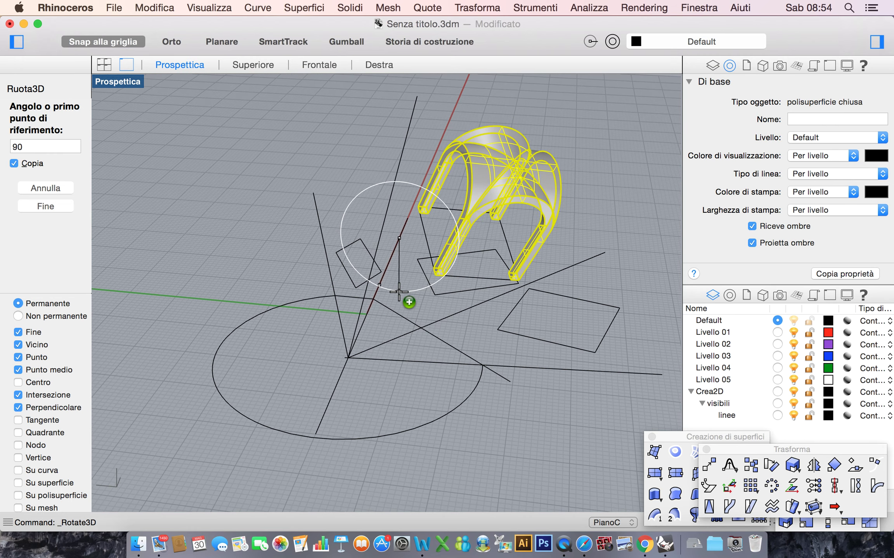
{"action": "left_click", "coordinate": [587, 260]}
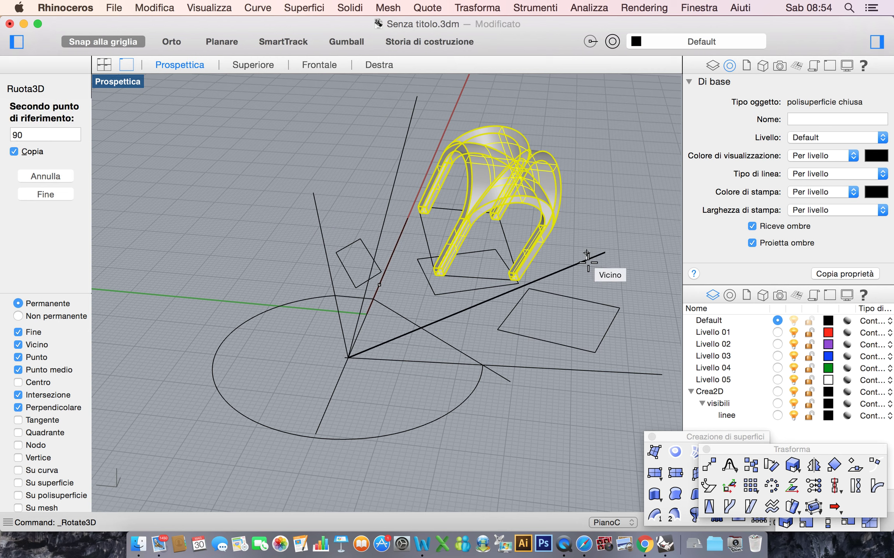
{"action": "left_click", "coordinate": [169, 43]}
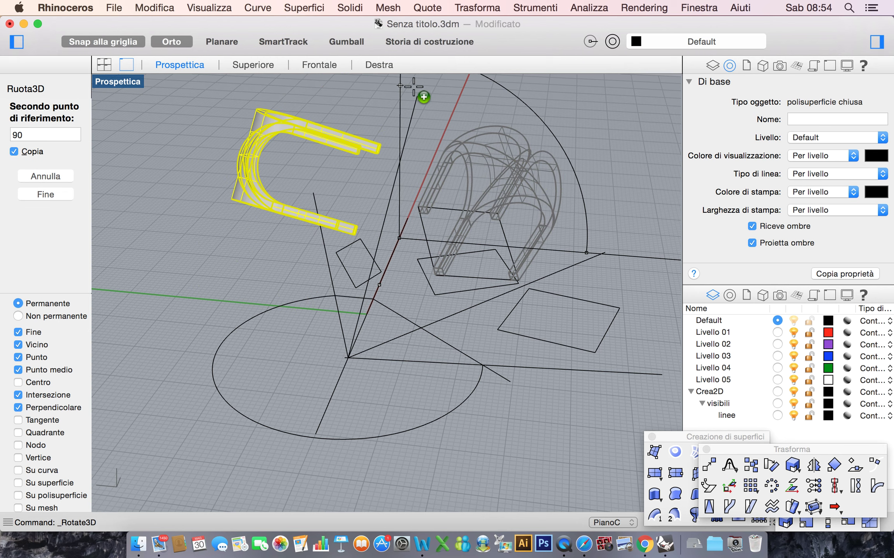
{"action": "left_click", "coordinate": [406, 97]}
Step: Add the rotated copy to the selection, create a 2D drawing of both vaults, and group the resulting curves
{"action": "right_click_drag", "start_coordinate": [405, 97], "coordinate": [360, 103]}
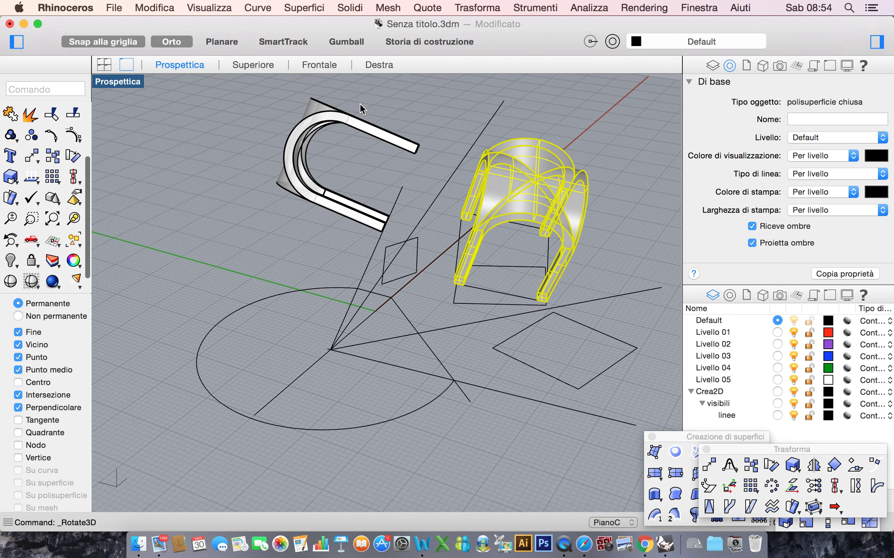
{"action": "left_click", "coordinate": [337, 112], "text": "shift"}
{"action": "left_click", "coordinate": [430, 8]}
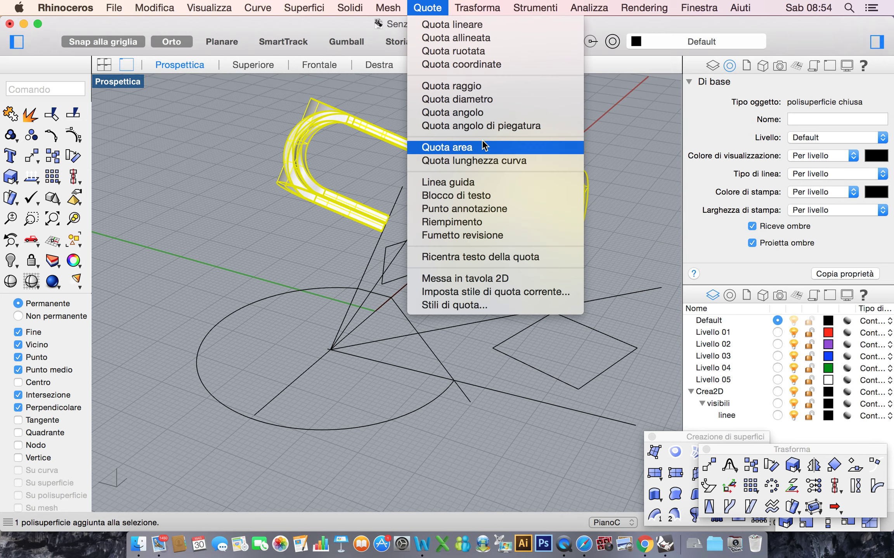
{"action": "left_click", "coordinate": [500, 279]}
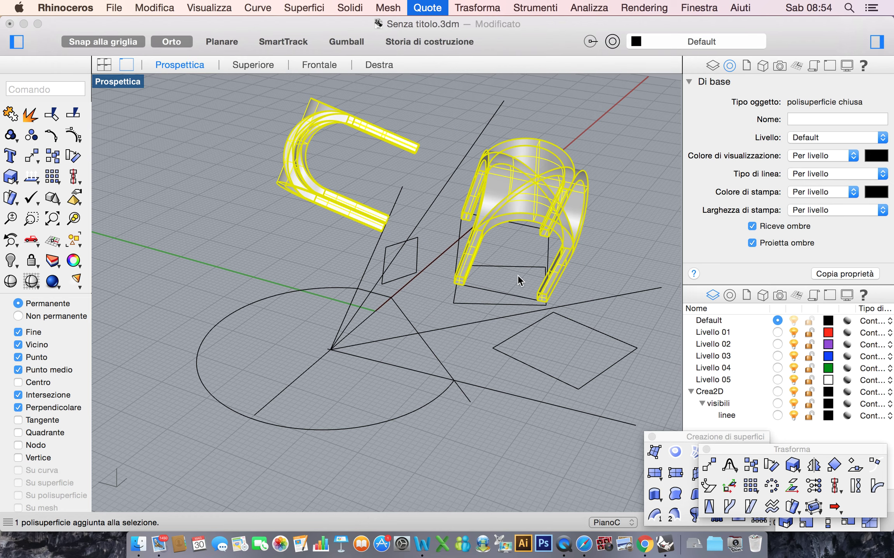
{"action": "left_click", "coordinate": [573, 450]}
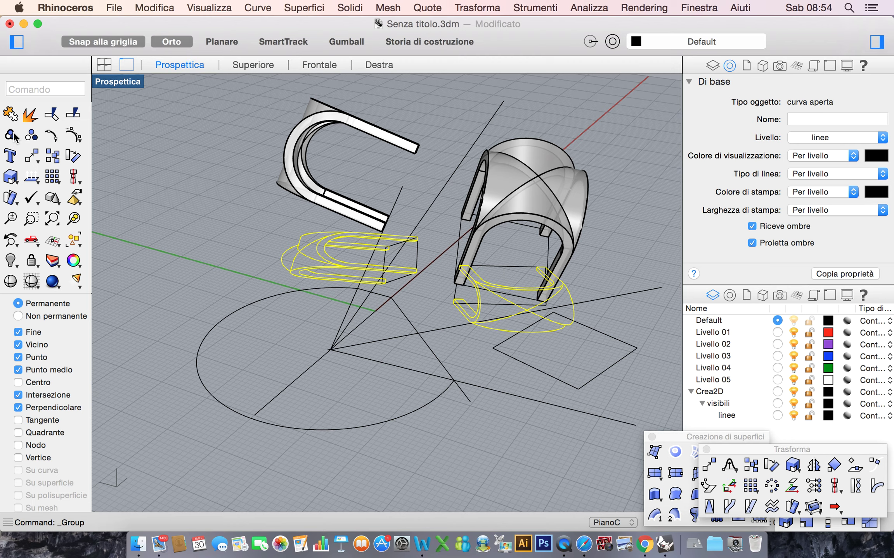
{"action": "left_click", "coordinate": [621, 132]}
Step: Hide both solid vaults so that only the projected curves and construction lines are shown
{"action": "scroll", "coordinate": [622, 132], "scroll_direction": "left", "scroll_amount": 5}
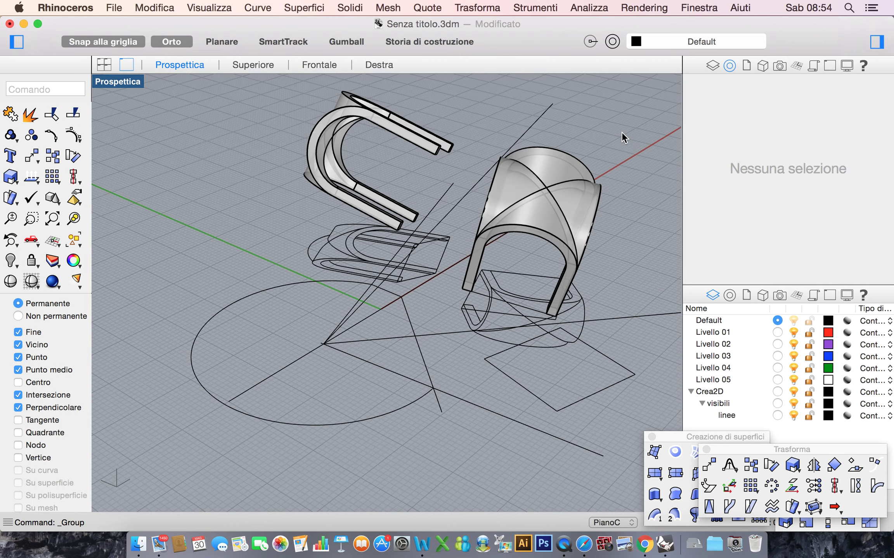
{"action": "scroll", "coordinate": [621, 132], "scroll_direction": "down", "scroll_amount": 3}
{"action": "scroll", "coordinate": [622, 131], "scroll_direction": "right", "scroll_amount": 5}
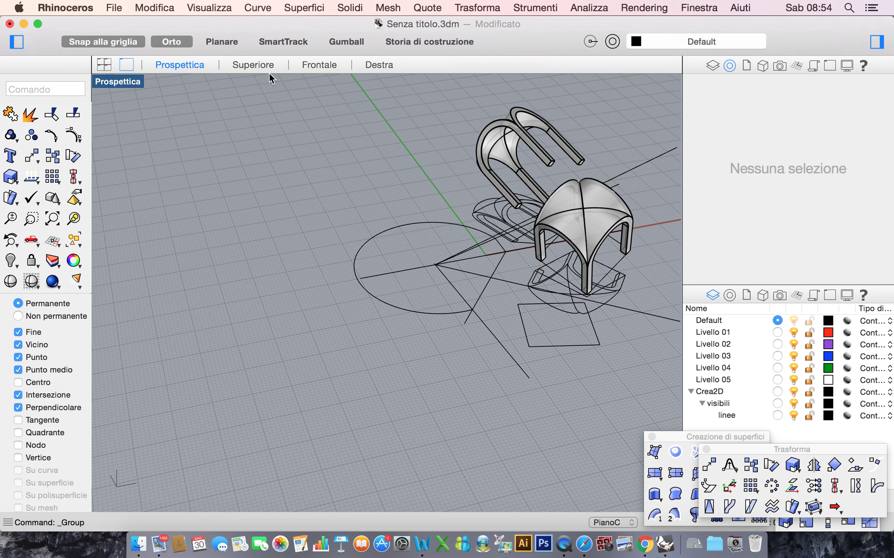
{"action": "left_click", "coordinate": [609, 189]}
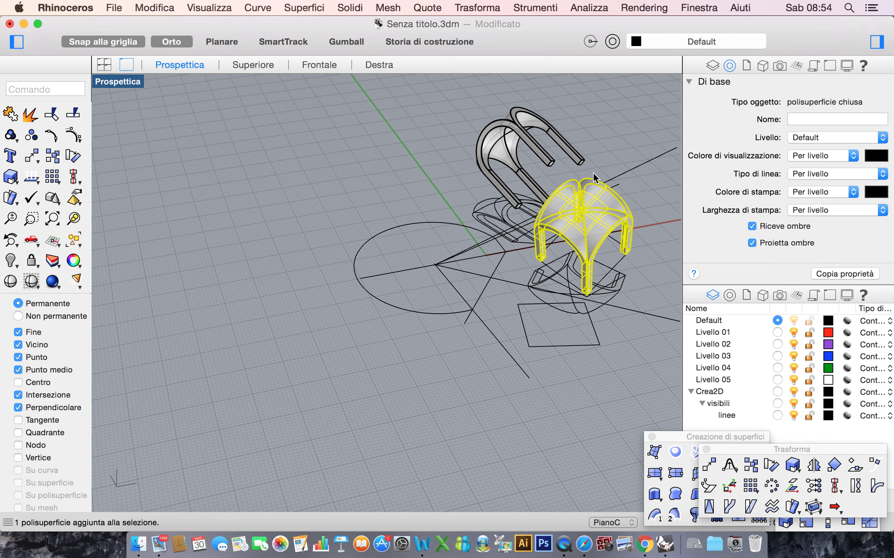
{"action": "left_click", "coordinate": [528, 114], "text": "shift"}
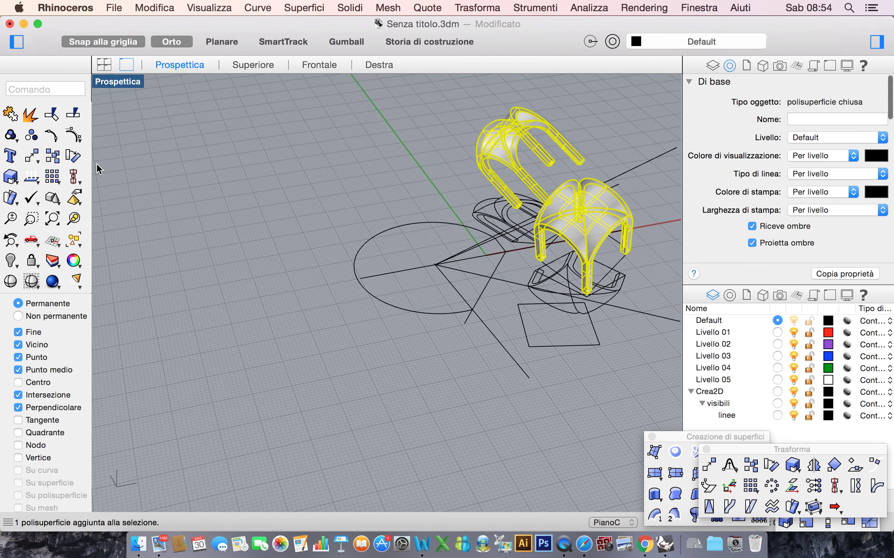
{"action": "left_click", "coordinate": [16, 264]}
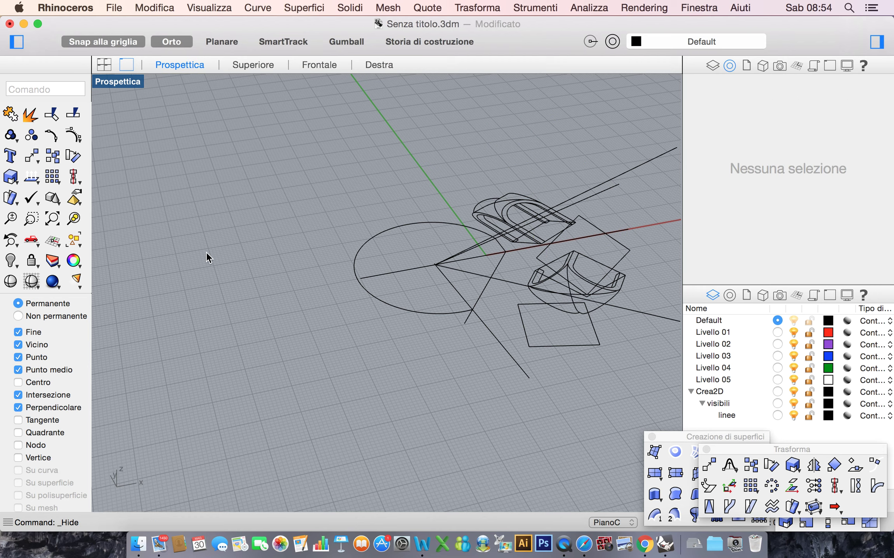
Step: Examine the projected 2D curves of both vaults in the maximized top view, then return to the perspective view
{"action": "double_click", "coordinate": [118, 82]}
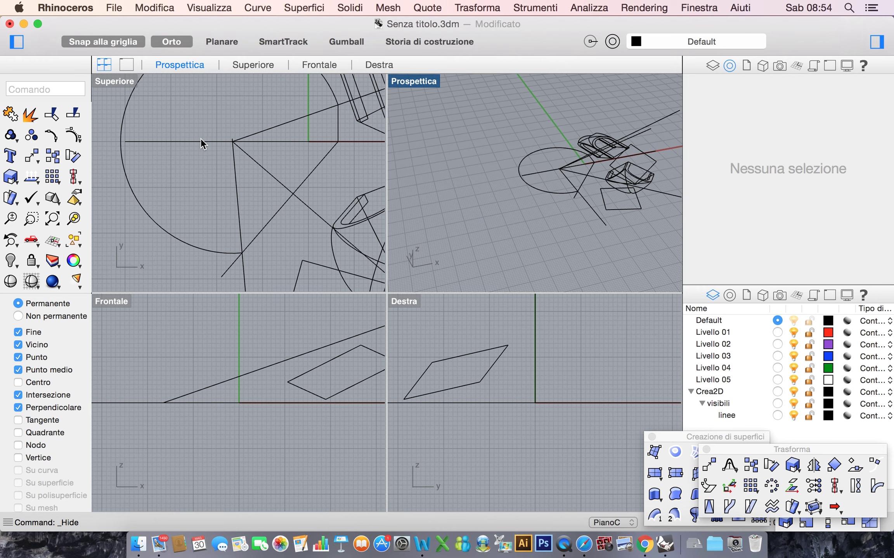
{"action": "left_click", "coordinate": [109, 81]}
{"action": "double_click", "coordinate": [108, 80]}
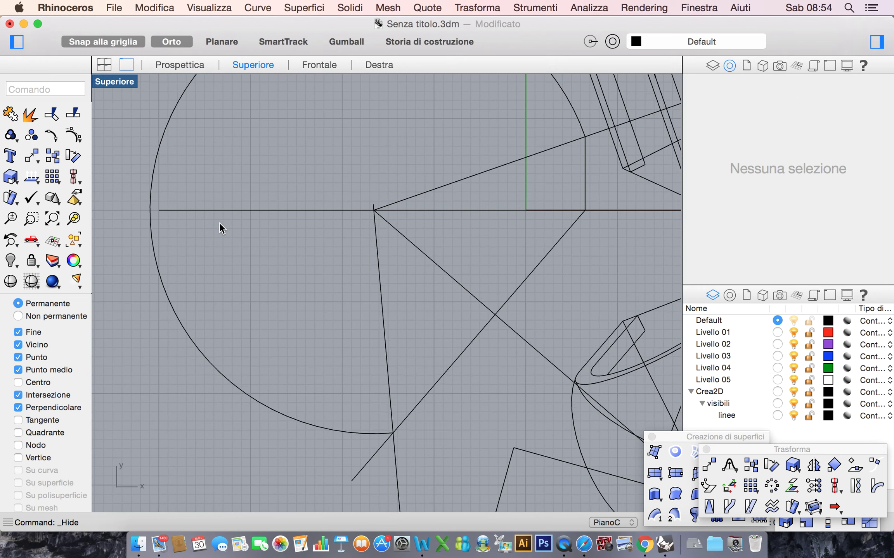
{"action": "scroll", "coordinate": [219, 229], "scroll_direction": "down", "scroll_amount": 5}
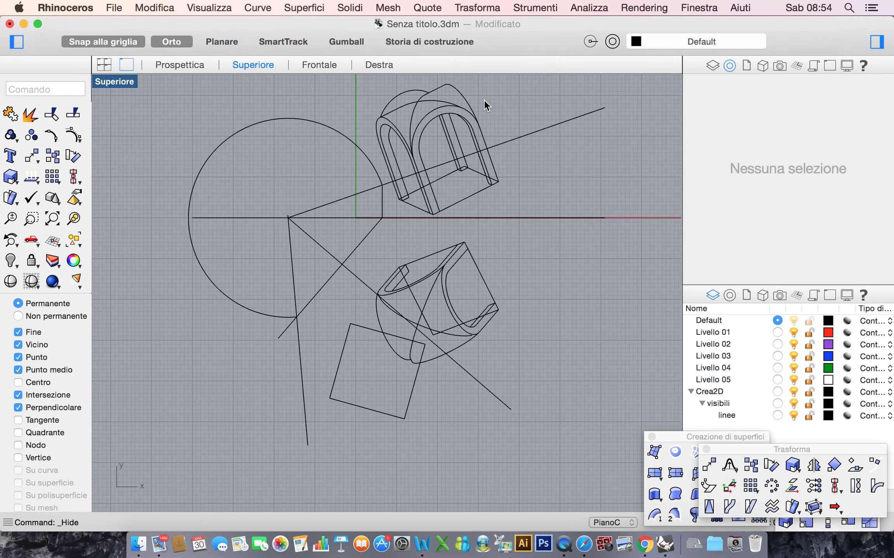
{"action": "scroll", "coordinate": [498, 89], "scroll_direction": "up", "scroll_amount": 4}
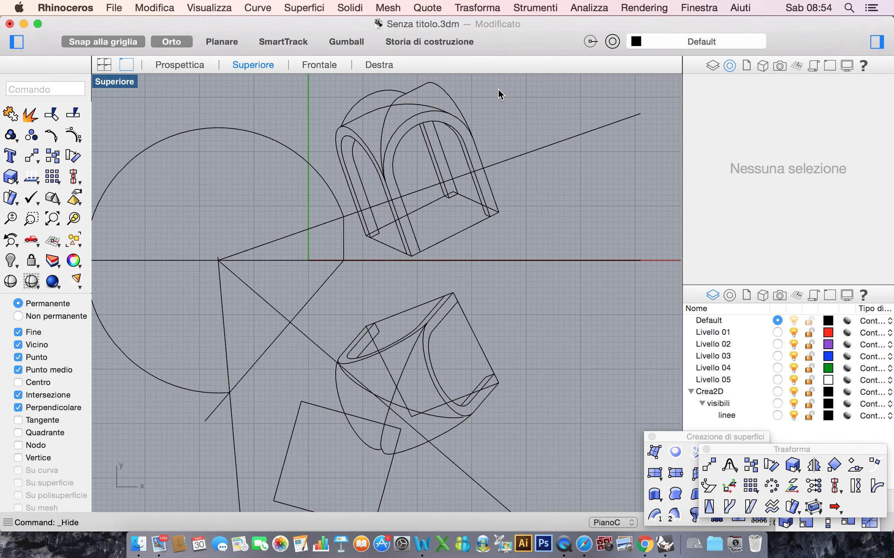
{"action": "double_click", "coordinate": [117, 83]}
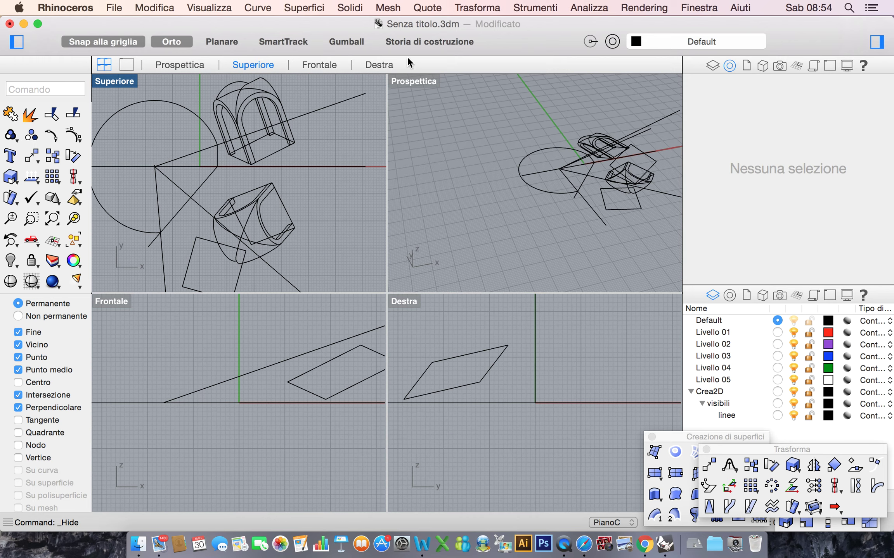
{"action": "double_click", "coordinate": [411, 80]}
{"action": "scroll", "coordinate": [348, 201], "scroll_direction": "up", "scroll_amount": 5}
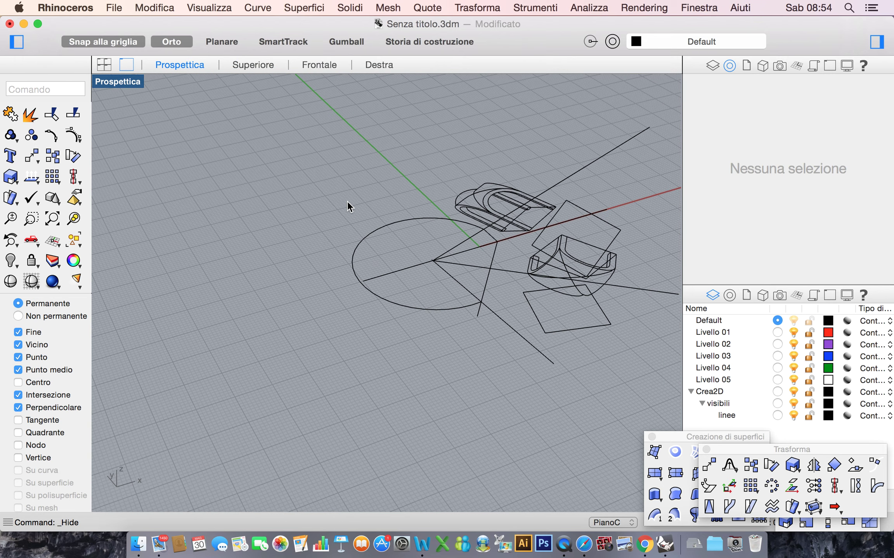
Step: Undo the hiding of the two vaults
{"action": "key", "text": "super+z"}
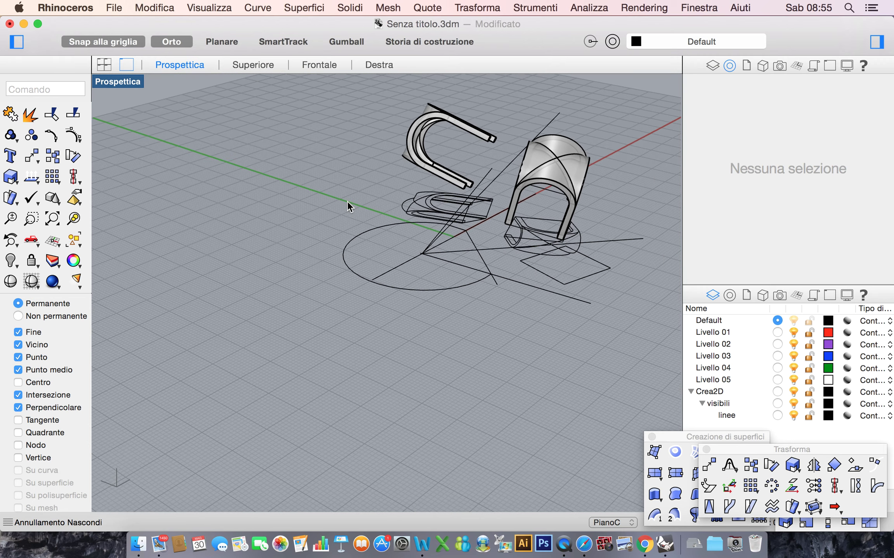
{"action": "scroll", "coordinate": [348, 201], "scroll_direction": "up", "scroll_amount": 5}
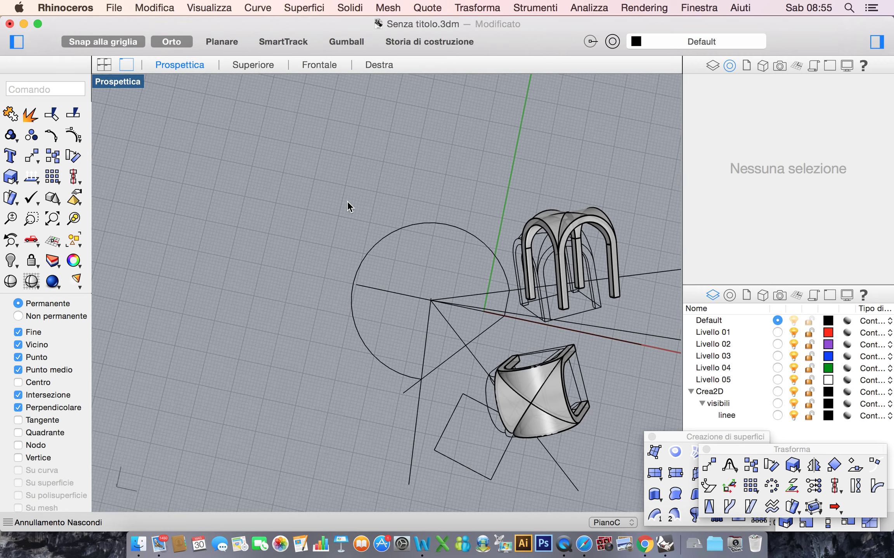
{"action": "scroll", "coordinate": [347, 201], "scroll_direction": "down", "scroll_amount": 4}
Step: Maximize the top view and set its display mode to shaded (Ombreggiata)
{"action": "double_click", "coordinate": [109, 81]}
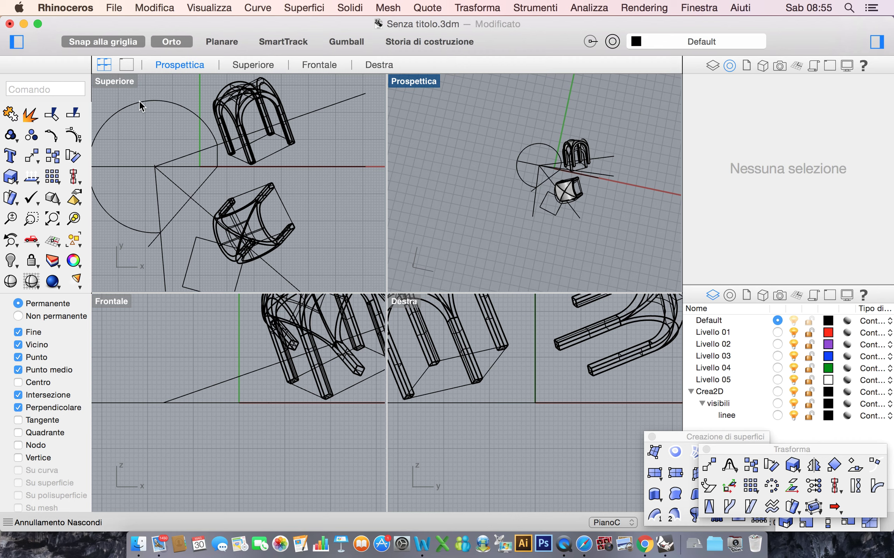
{"action": "double_click", "coordinate": [109, 83]}
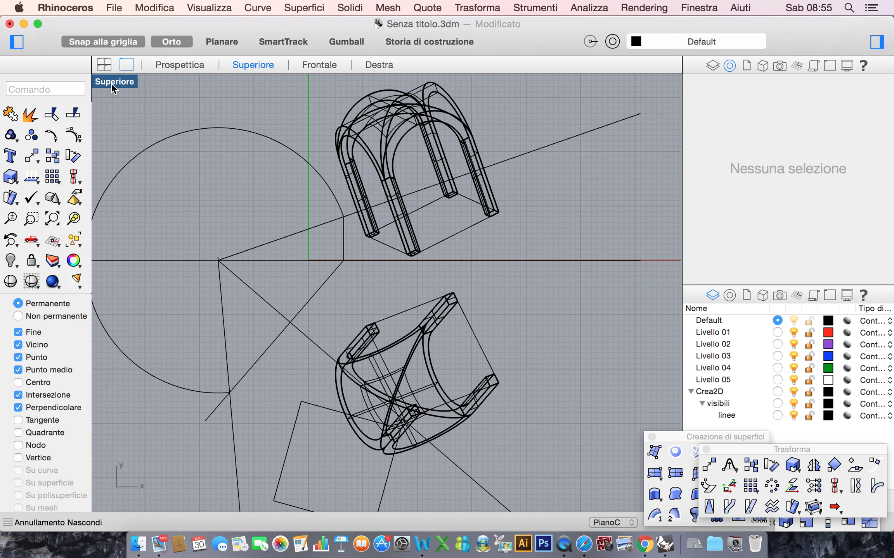
{"action": "left_click", "coordinate": [111, 83]}
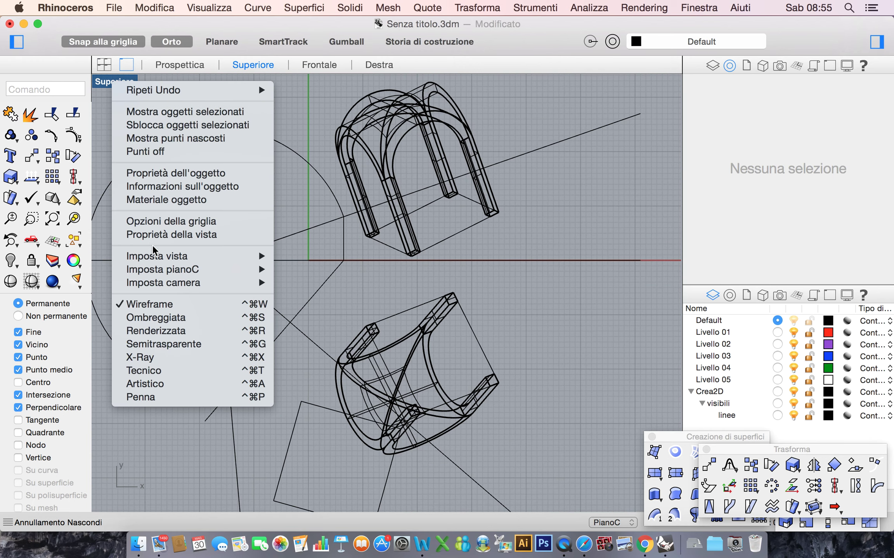
{"action": "left_click", "coordinate": [166, 318]}
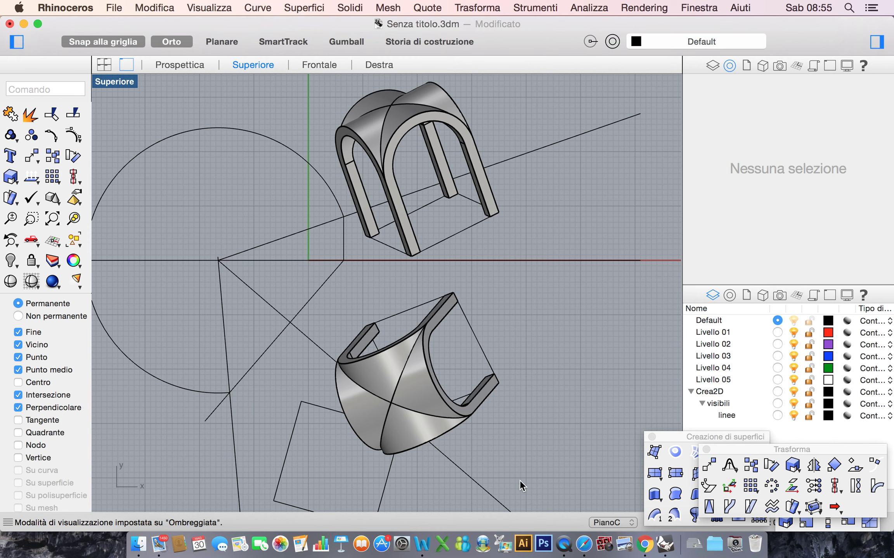
{"action": "right_click", "coordinate": [563, 544]}
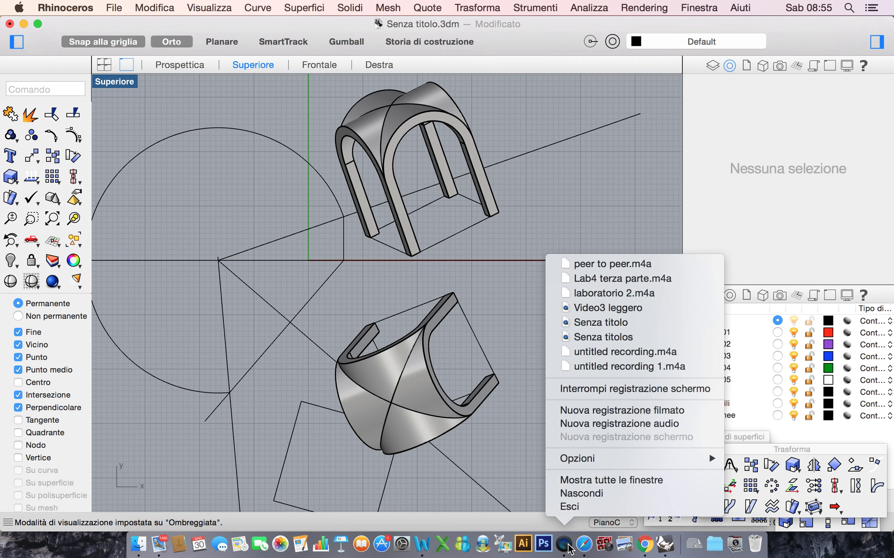